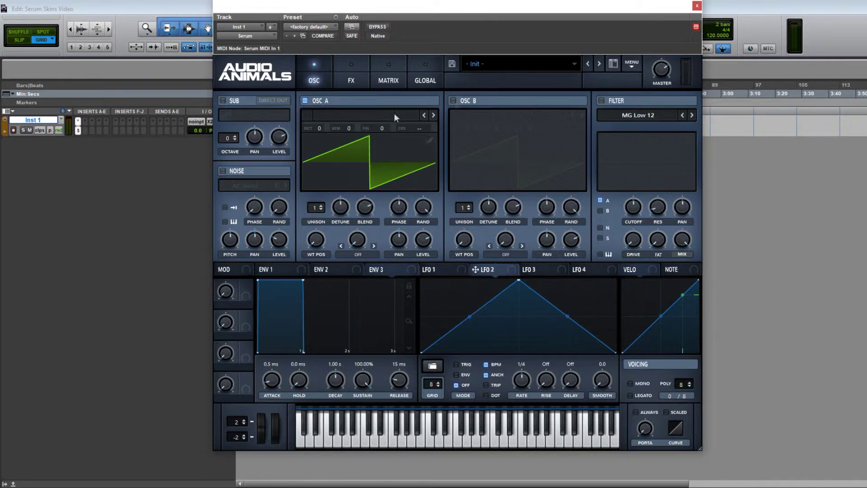
# Step: Switch on Hyper/Dimension, Distortion, Phaser and Delay in Serum's FX rack, and switch Phaser back off
pyautogui.click(351, 81)
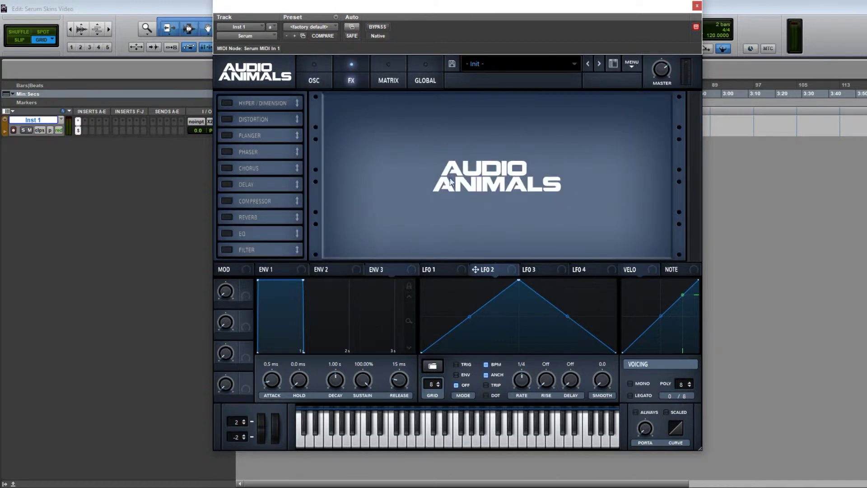
pyautogui.click(231, 103)
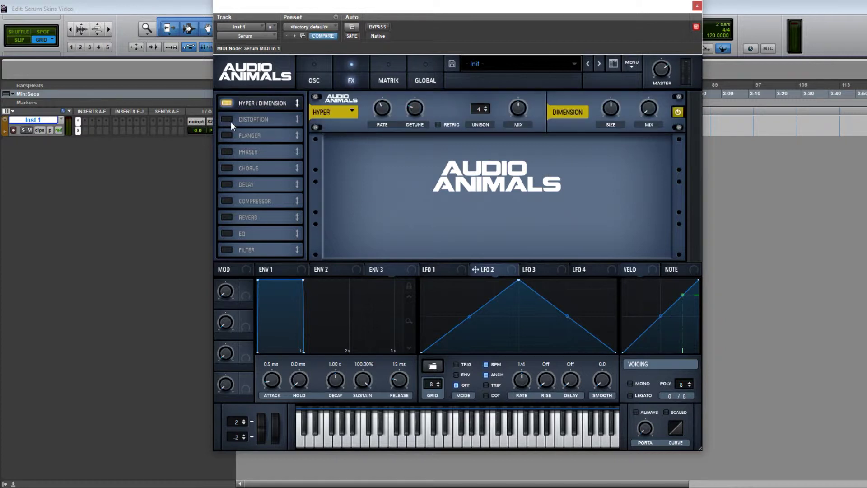
pyautogui.click(231, 120)
pyautogui.click(231, 151)
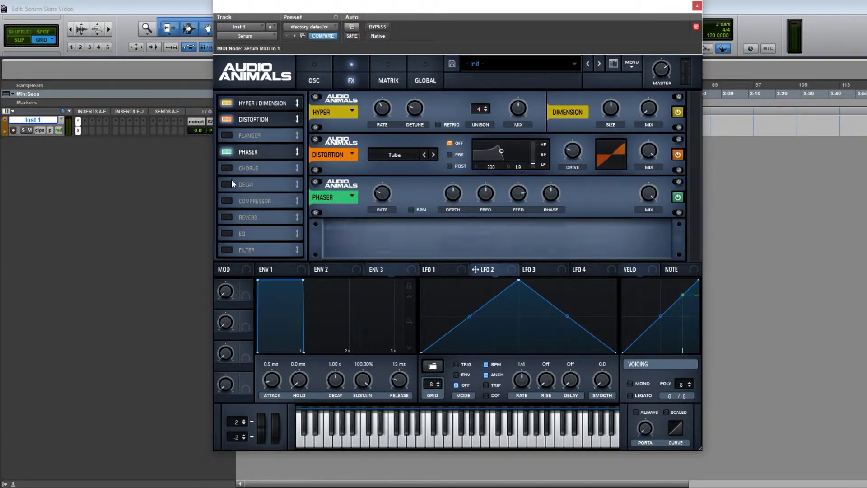
pyautogui.click(231, 182)
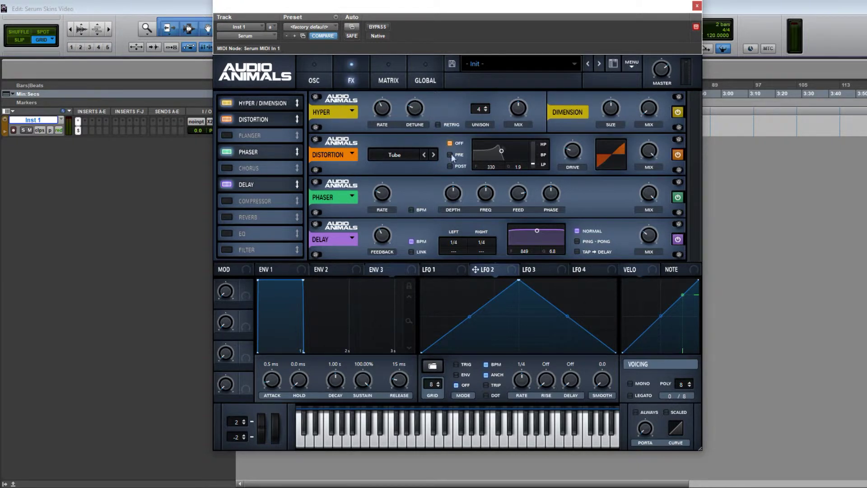
pyautogui.click(228, 152)
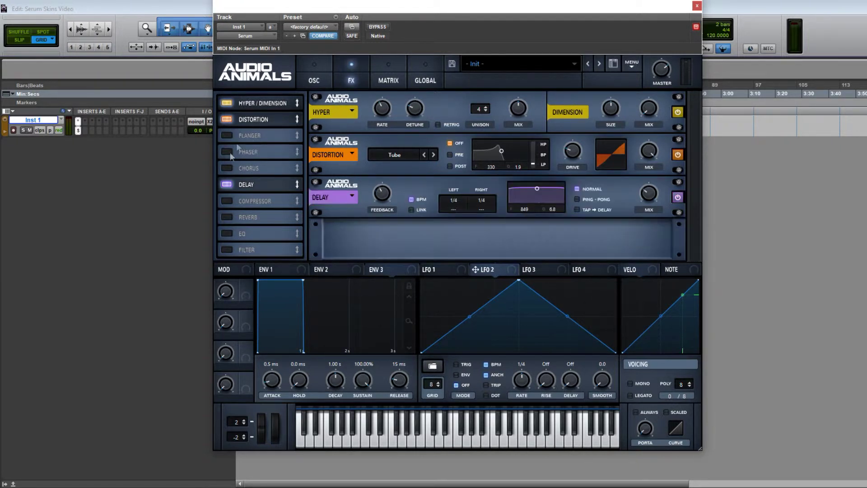
# Step: Look through the skinned modulation matrix, Global settings page, preset browser and main menu
pyautogui.click(389, 82)
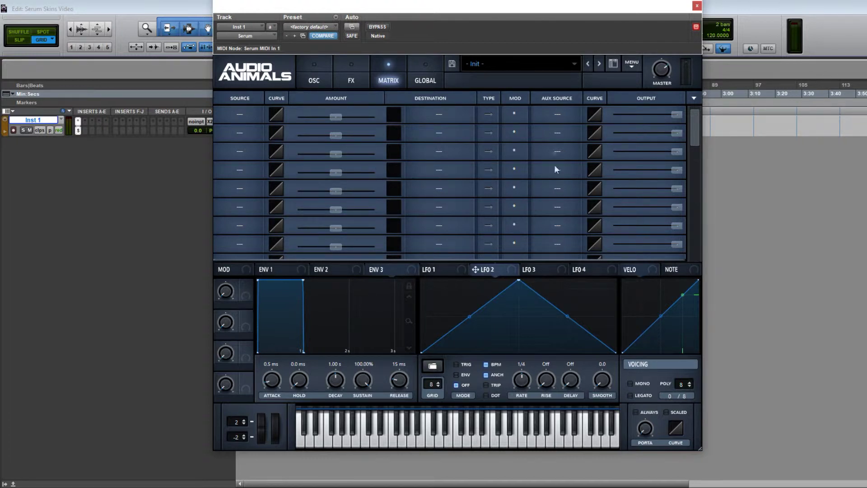
pyautogui.click(429, 83)
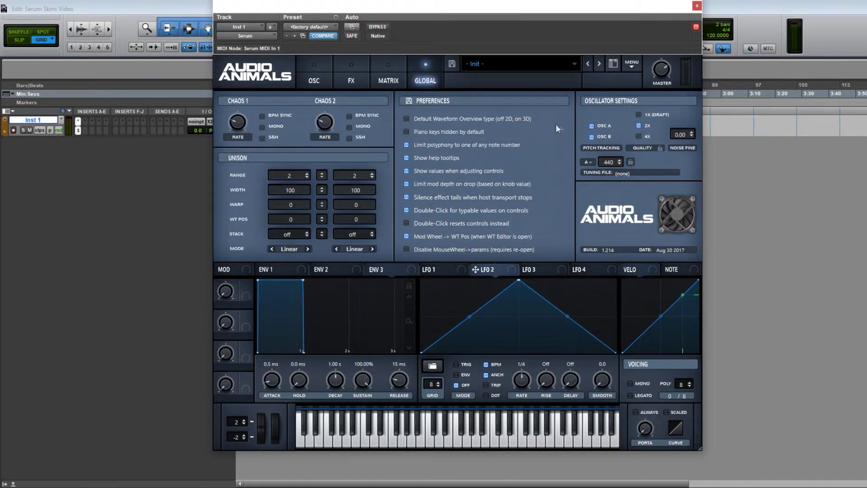
pyautogui.click(613, 63)
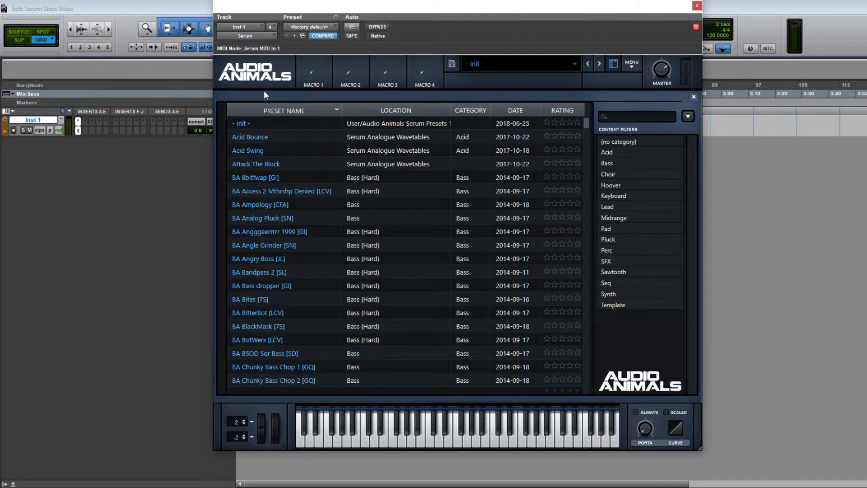
pyautogui.click(631, 64)
pyautogui.click(654, 81)
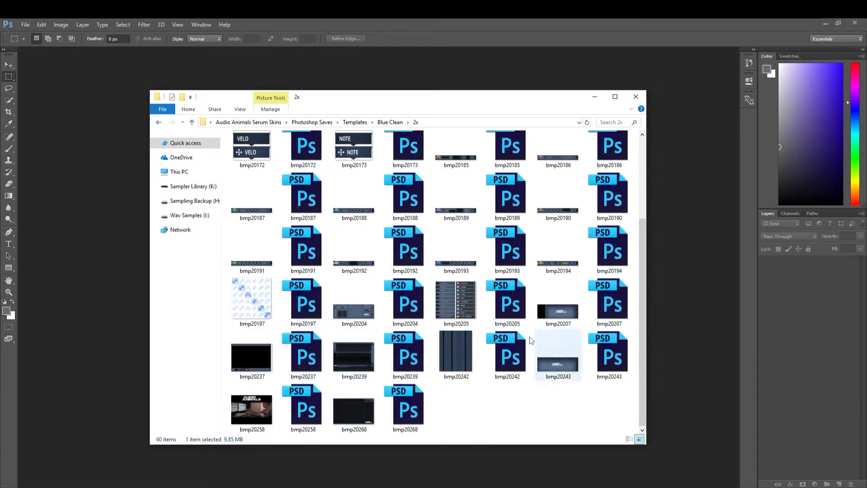
# Step: Browse the Blue Clean 2x template folder and open the bmp20128 PSD file in Photoshop
pyautogui.scroll(3, 530, 340)
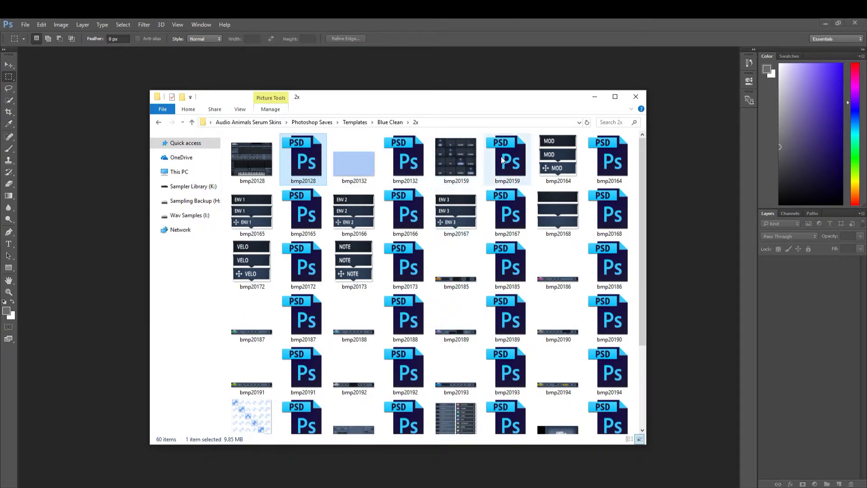
pyautogui.scroll(-3, 469, 291)
pyautogui.scroll(3, 469, 294)
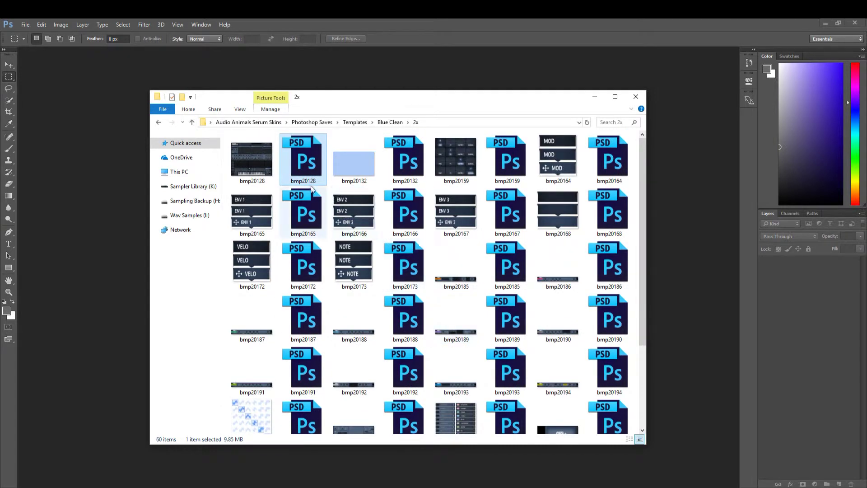
pyautogui.doubleClick(305, 161)
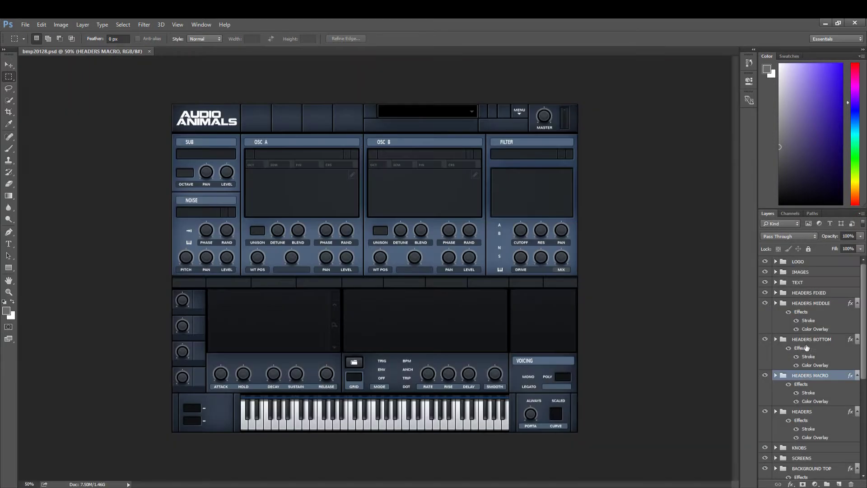
# Step: Hide all visible layer groups in the skin template, including Background Layer, Keyboard and Black Background, leaving the canvas empty
pyautogui.scroll(-5, 863, 294)
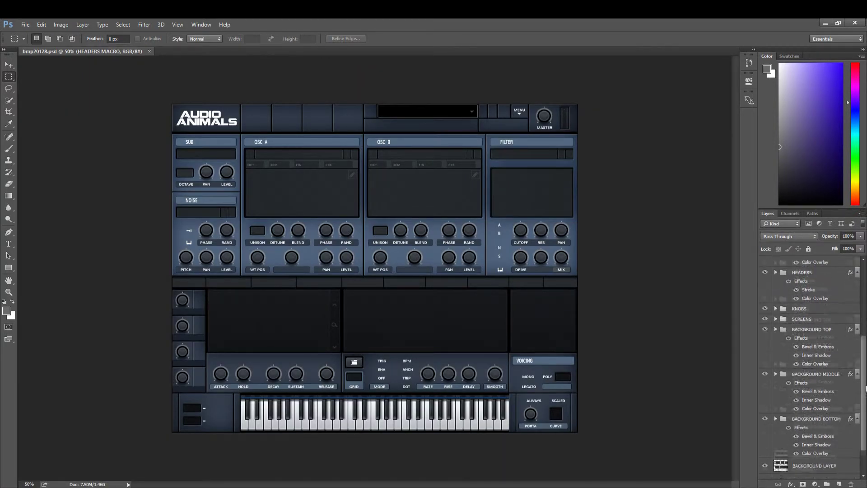
pyautogui.moveTo(764, 380); pyautogui.dragTo(773, 283)
pyautogui.scroll(-10, 774, 316)
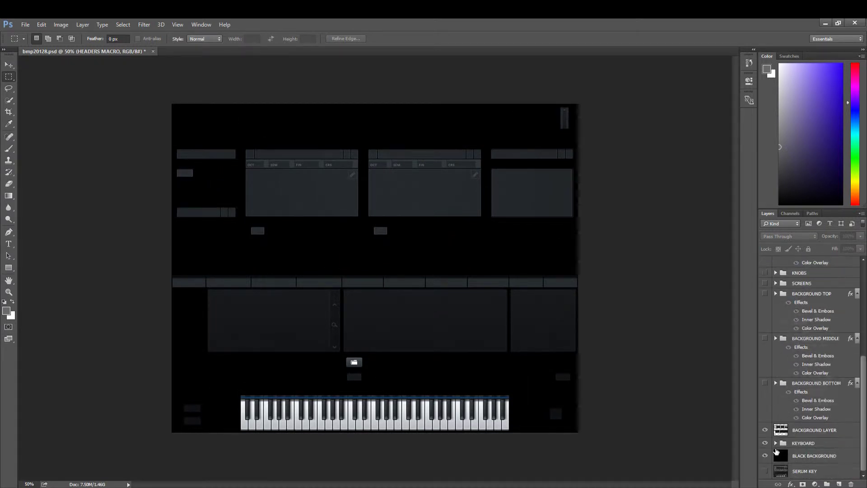
pyautogui.click(764, 429)
pyautogui.click(764, 444)
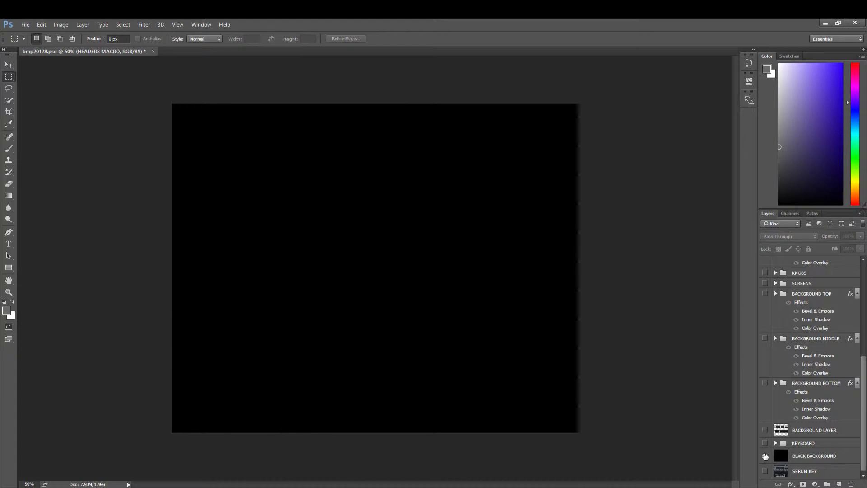
pyautogui.click(765, 456)
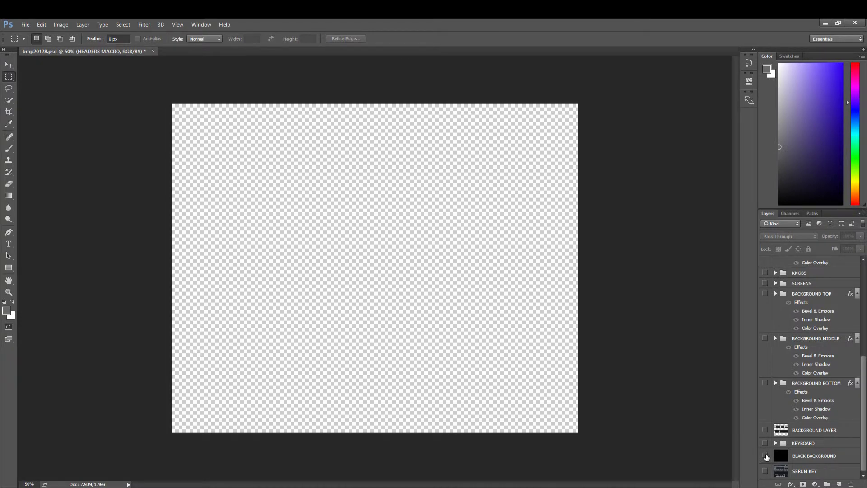
# Step: Make the Black Background layer, Keyboard group and Background Layer visible
pyautogui.click(766, 456)
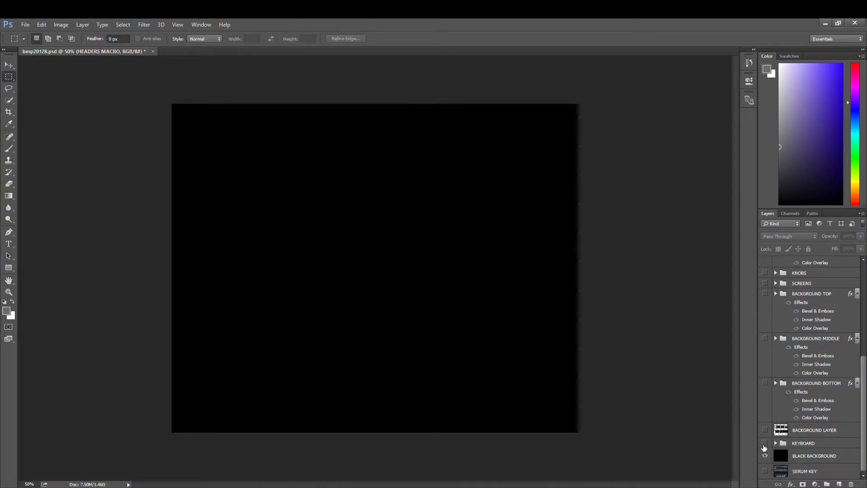
pyautogui.click(764, 444)
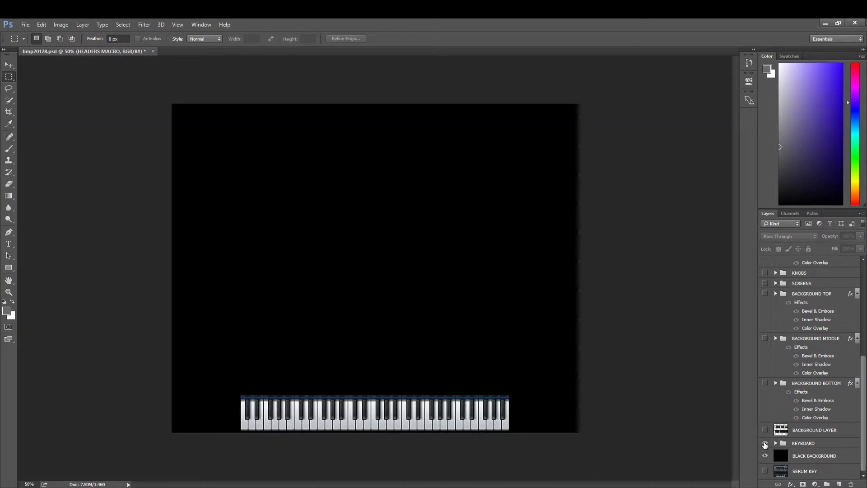
pyautogui.click(765, 431)
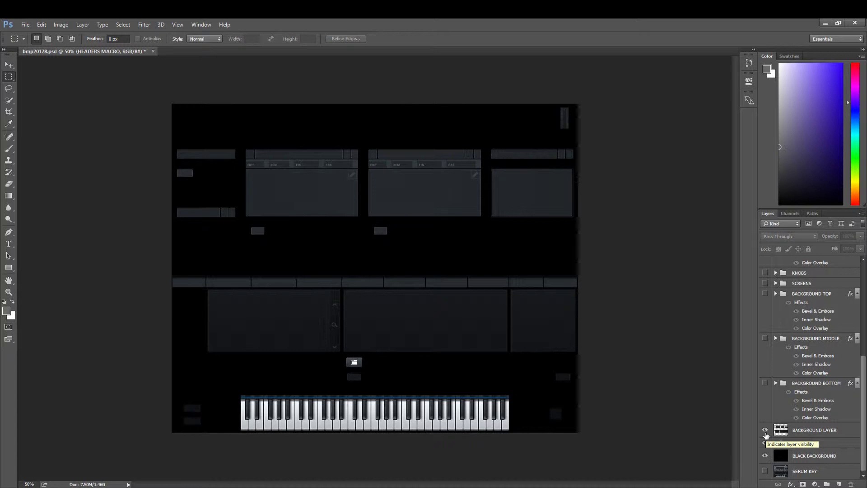
# Step: Make the Background Bottom, Background Middle and Background Top groups visible
pyautogui.click(764, 383)
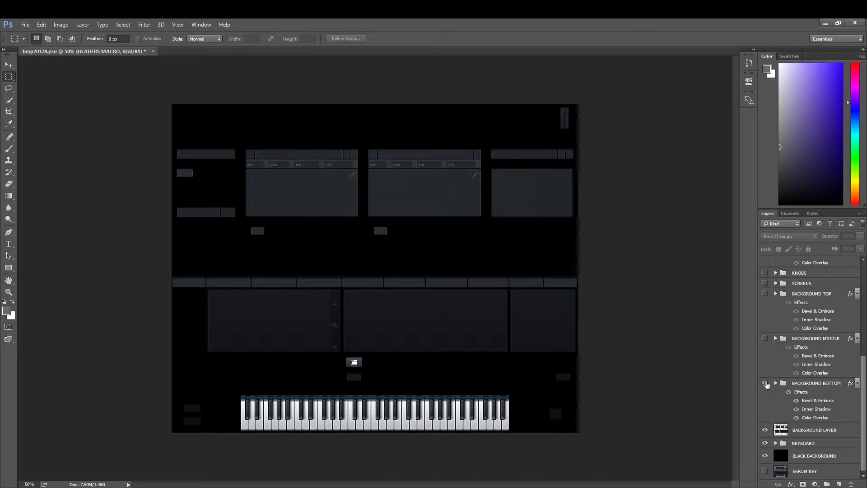
pyautogui.scroll(2, 766, 385)
pyautogui.click(764, 359)
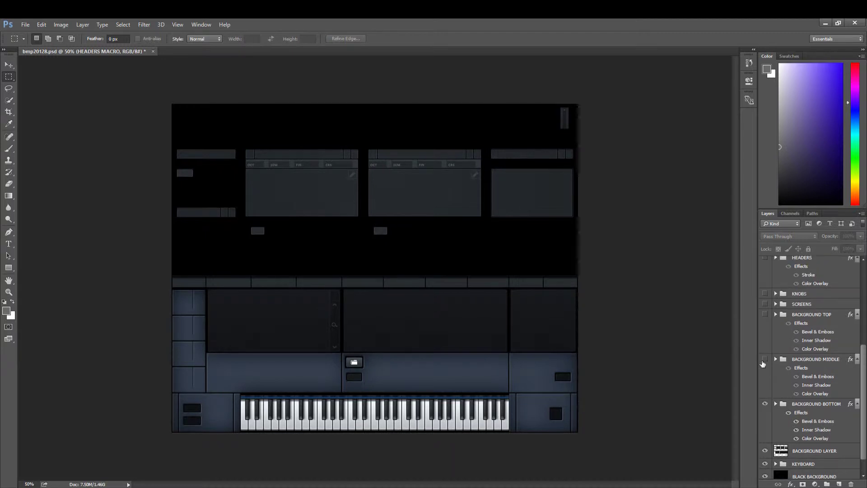
pyautogui.click(765, 316)
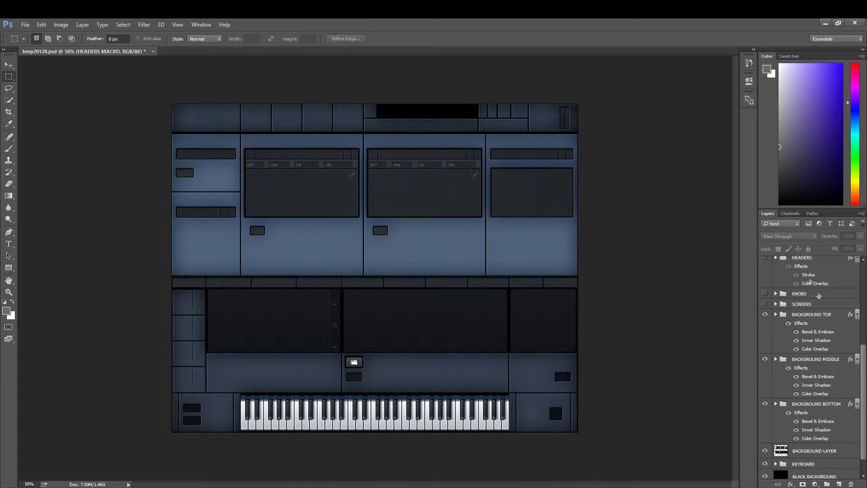
# Step: Turn on the visibility of the Screens and Knobs groups
pyautogui.scroll(2, 775, 326)
pyautogui.scroll(1, 775, 326)
pyautogui.click(765, 336)
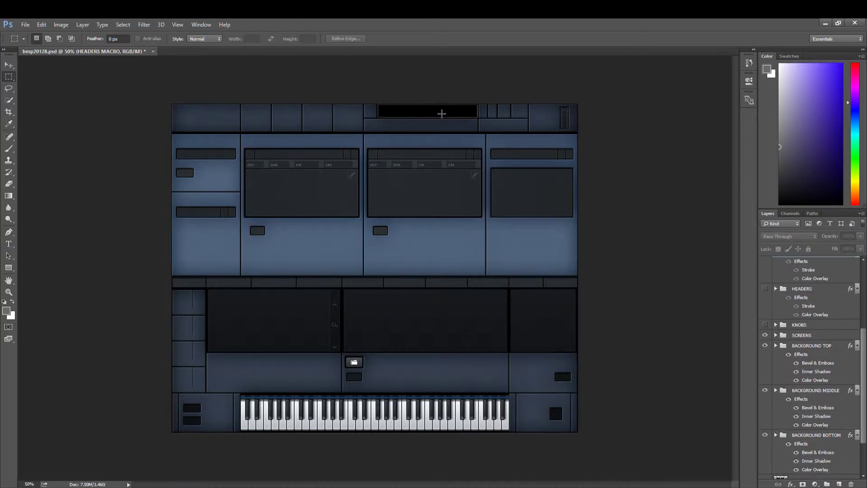
pyautogui.click(765, 325)
# Step: Make the Headers, Headers Macro, Headers Bottom and Headers Middle groups visible
pyautogui.scroll(2, 773, 332)
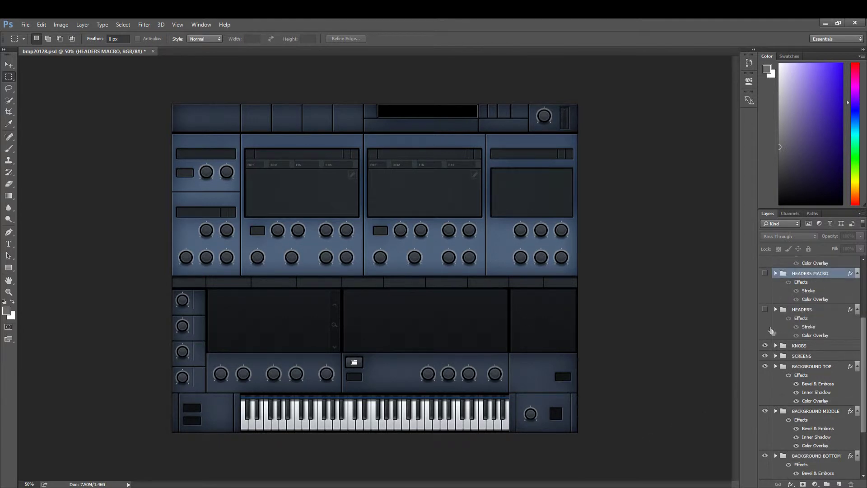
pyautogui.click(765, 310)
pyautogui.scroll(6, 787, 383)
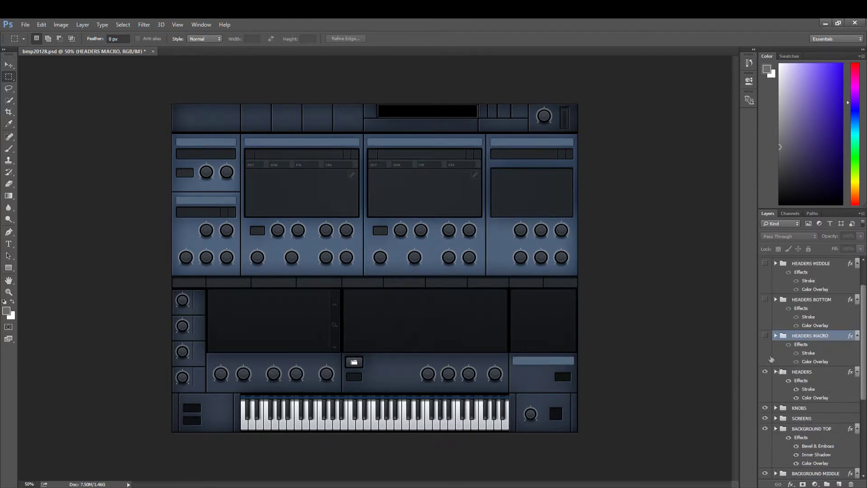
pyautogui.click(765, 335)
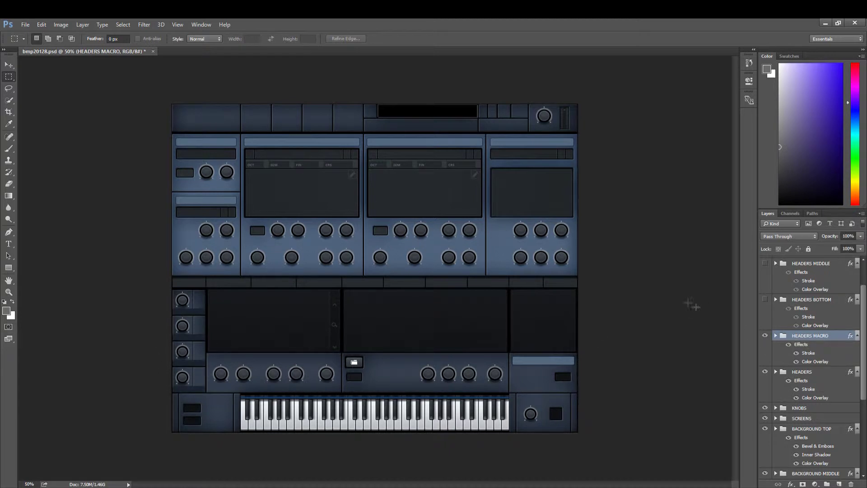
pyautogui.click(765, 299)
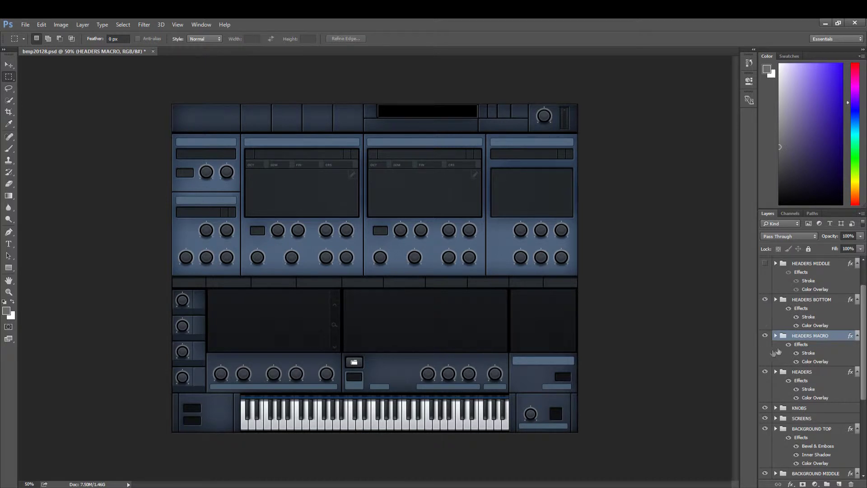
pyautogui.scroll(3, 765, 300)
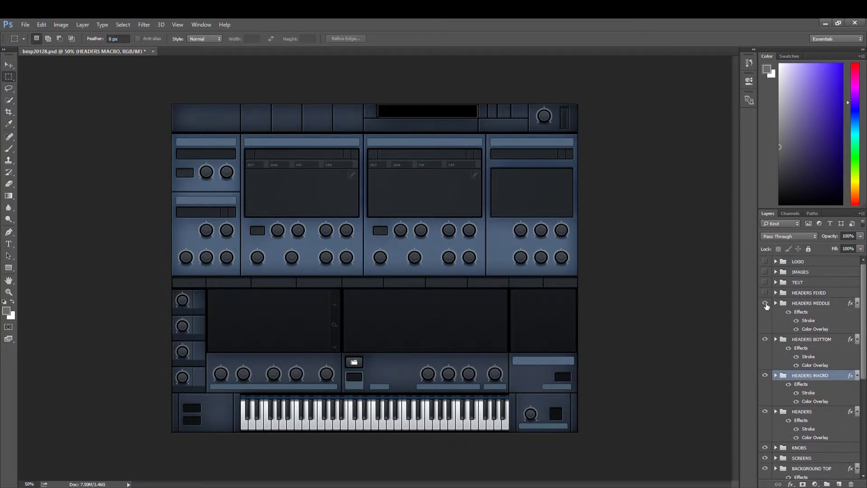
pyautogui.click(764, 303)
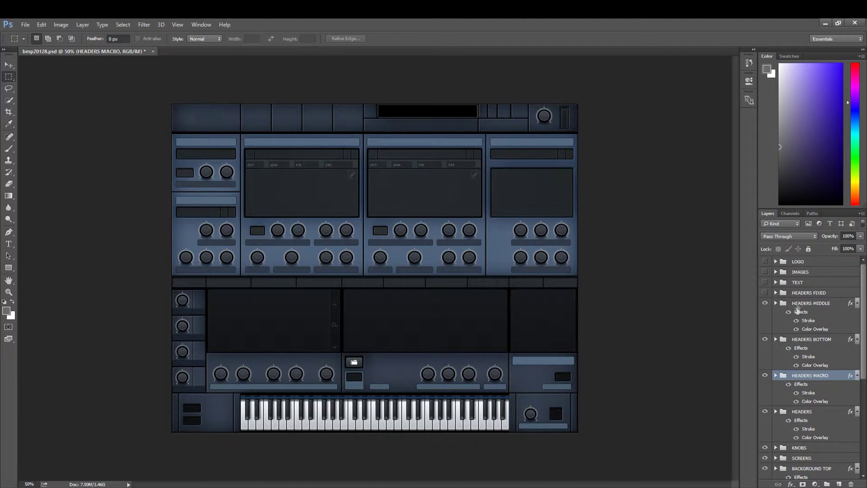
# Step: Turn on the visibility of the Headers Fixed, Text, Images and Logo groups
pyautogui.click(766, 293)
pyautogui.click(765, 283)
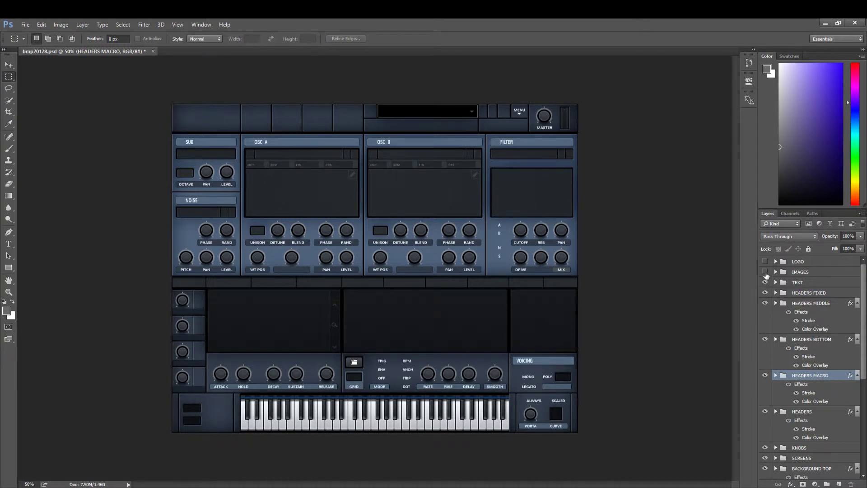
pyautogui.click(764, 272)
pyautogui.click(765, 262)
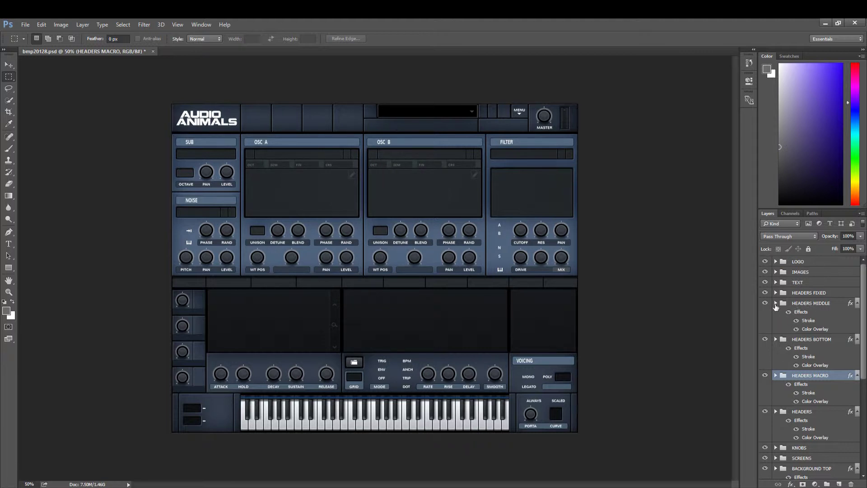
# Step: Toggle the Background Middle group's layer effects off and back on to compare the panel's appearance
pyautogui.scroll(-5, 781, 343)
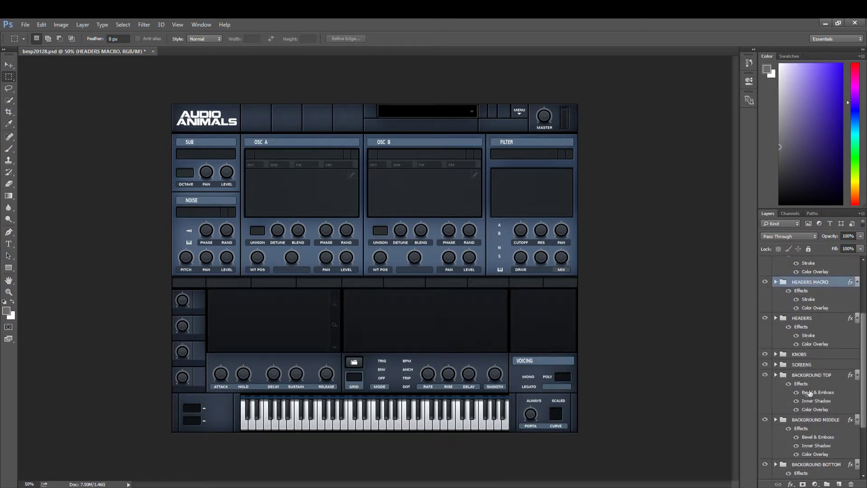
pyautogui.scroll(-1, 794, 386)
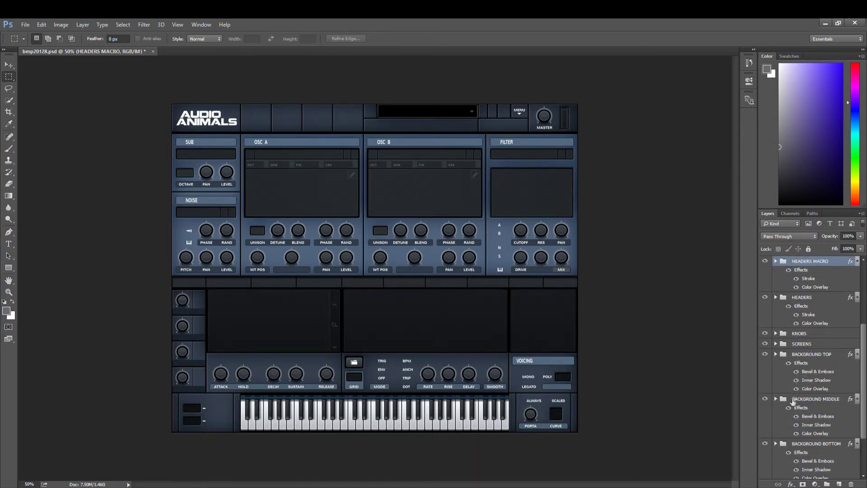
pyautogui.scroll(-2, 785, 379)
pyautogui.click(787, 376)
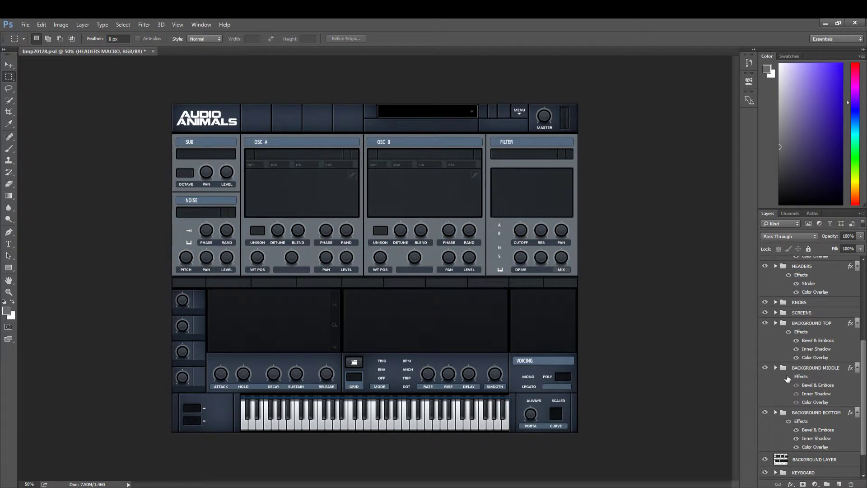
pyautogui.click(788, 377)
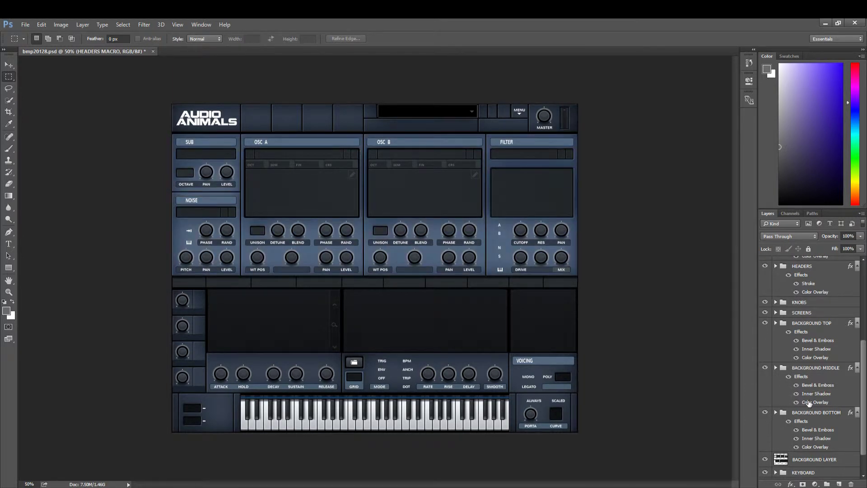
# Step: Recolor the Background Middle group's Color Overlay to a muted dark green, #394e38
pyautogui.doubleClick(808, 402)
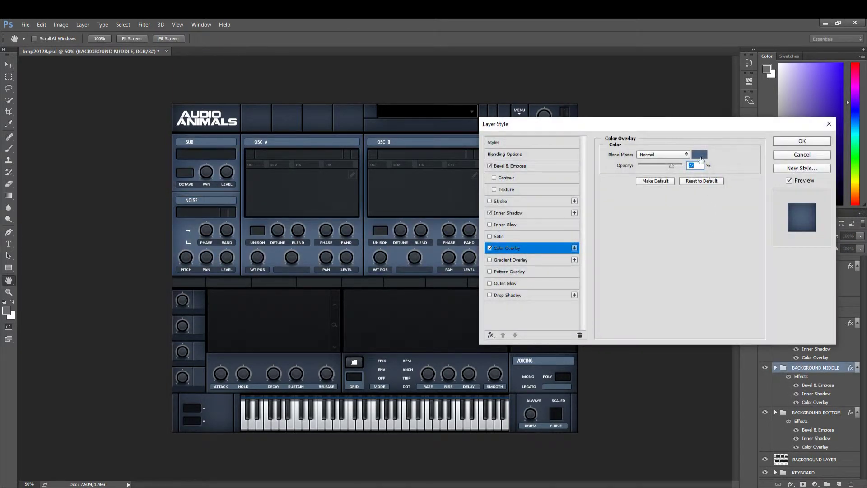
pyautogui.click(700, 155)
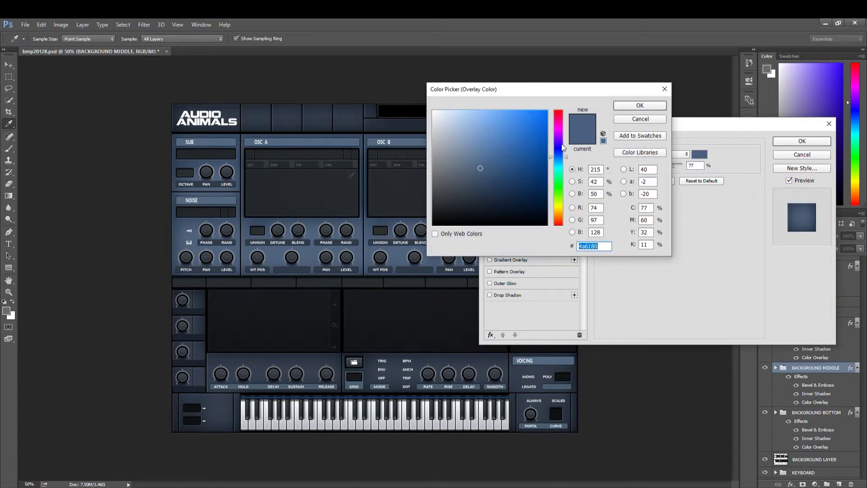
pyautogui.click(560, 188)
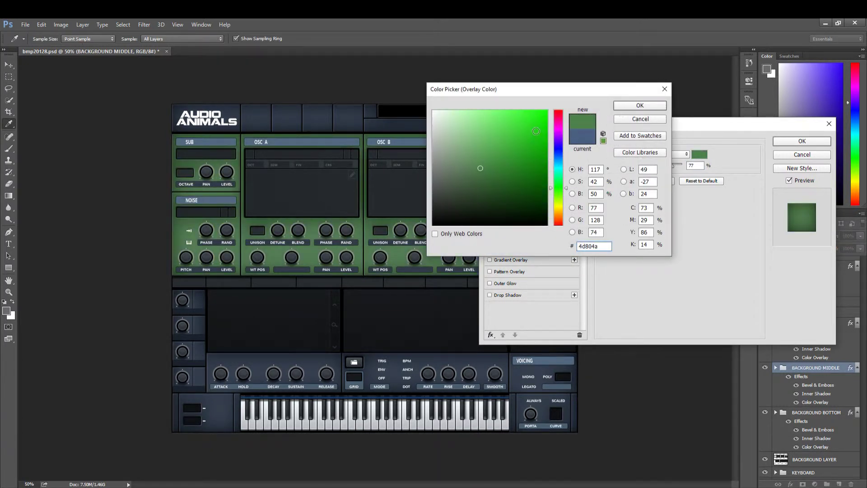
pyautogui.click(536, 131)
pyautogui.click(456, 210)
pyautogui.click(470, 178)
pyautogui.click(473, 199)
pyautogui.click(467, 197)
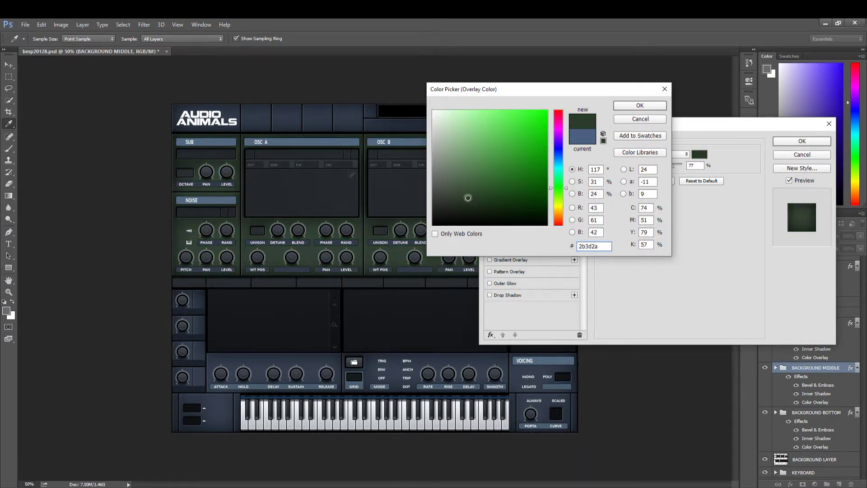
pyautogui.click(465, 190)
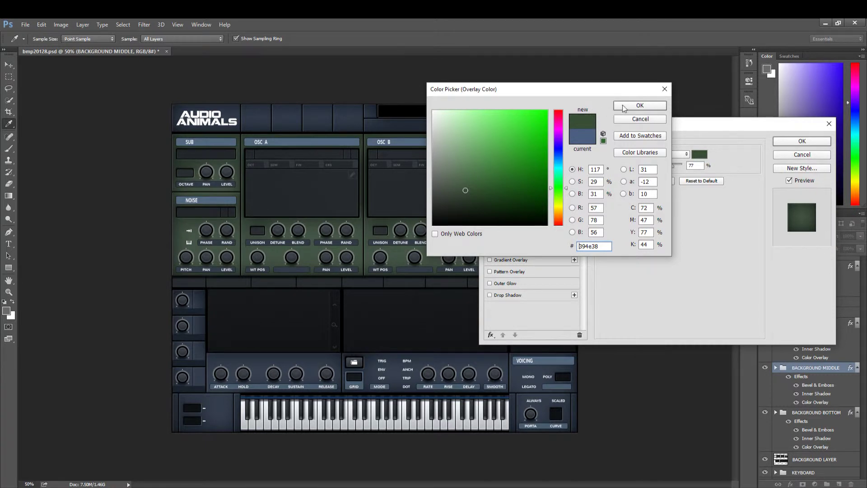
pyautogui.click(636, 106)
pyautogui.click(794, 143)
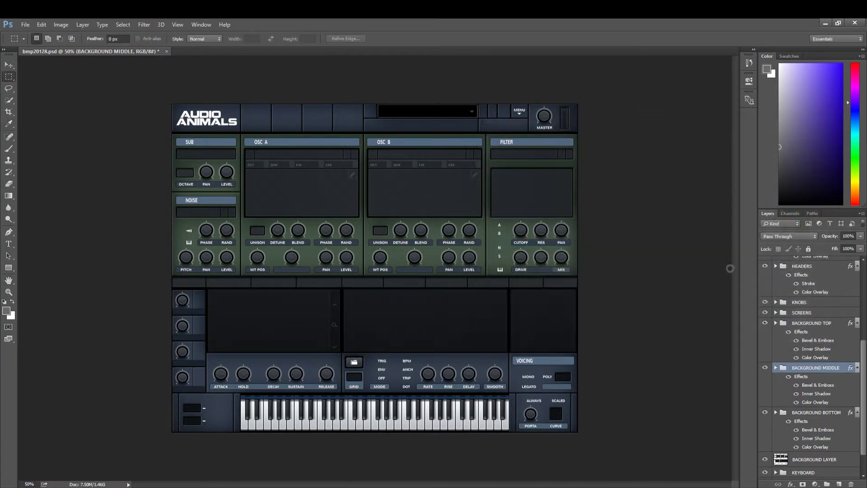
# Step: Change the Background Bottom group's Color Overlay to a deep green, #13371f
pyautogui.click(804, 393)
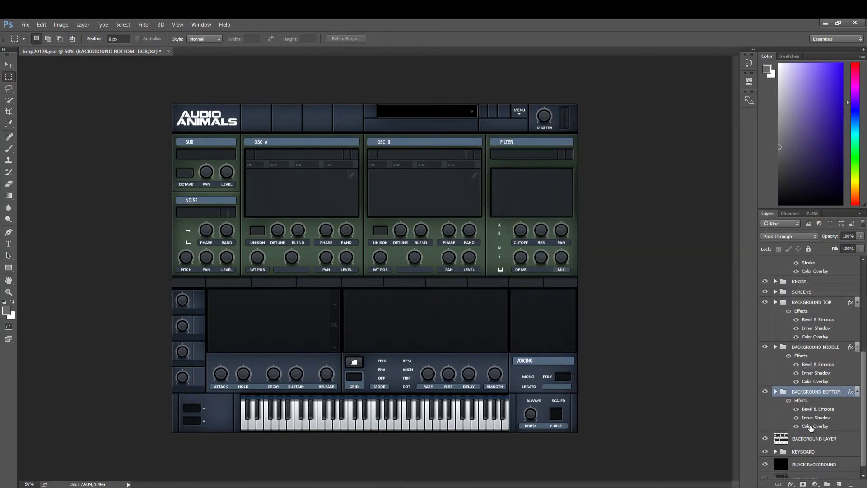
pyautogui.doubleClick(810, 426)
pyautogui.click(700, 154)
pyautogui.click(560, 181)
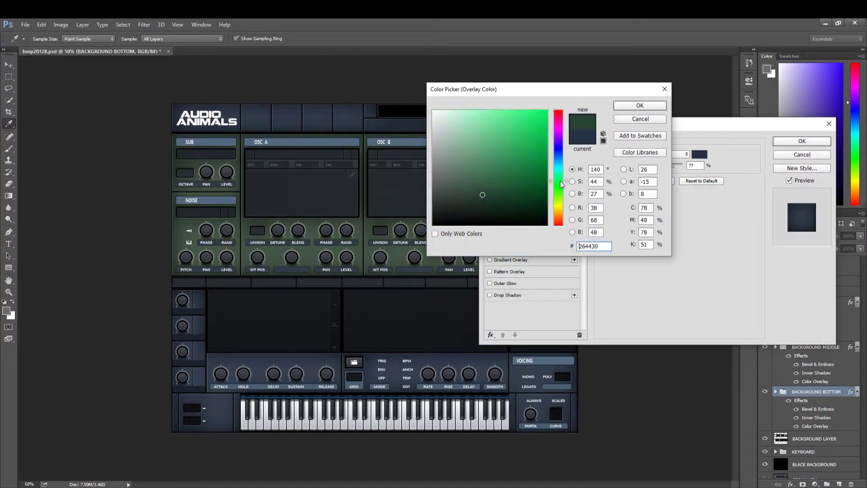
pyautogui.moveTo(483, 183)
pyautogui.mouseDown()
pyautogui.moveTo(456, 194)
pyautogui.moveTo(506, 202)
pyautogui.mouseUp()
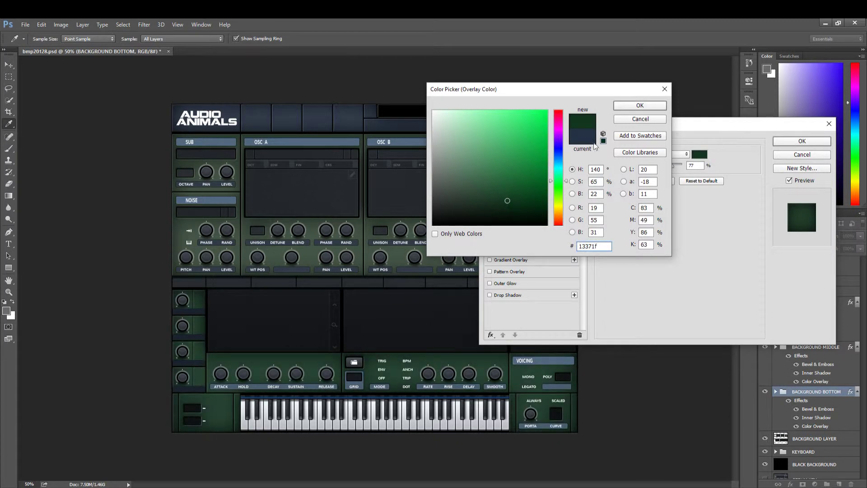
pyautogui.click(639, 106)
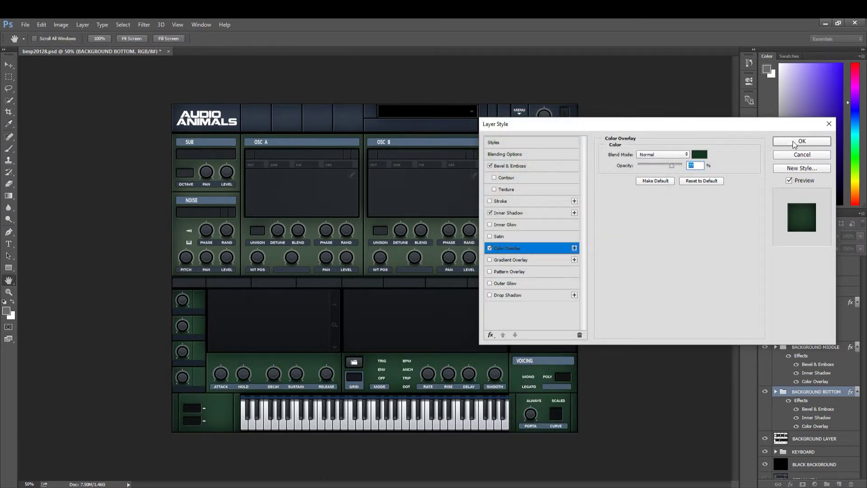
pyautogui.click(793, 142)
# Step: Copy the Background Bottom group's layer style and paste it onto the Background Top group
pyautogui.rightClick(822, 391)
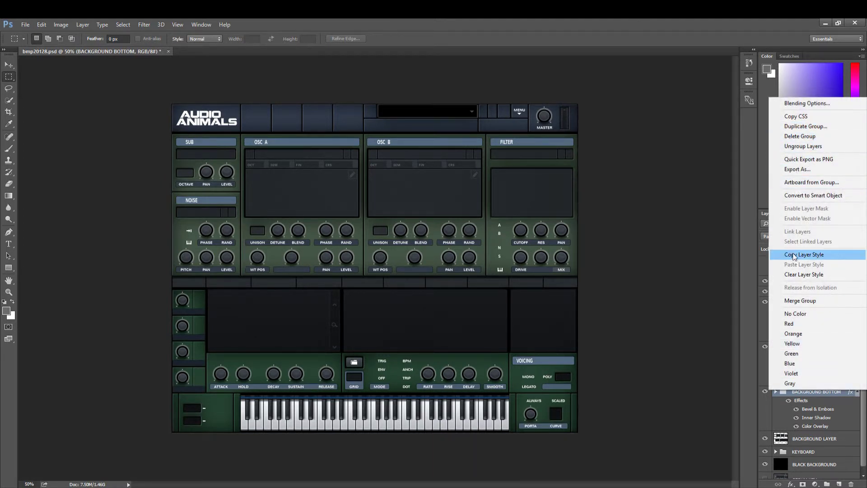
pyautogui.click(797, 257)
pyautogui.rightClick(809, 302)
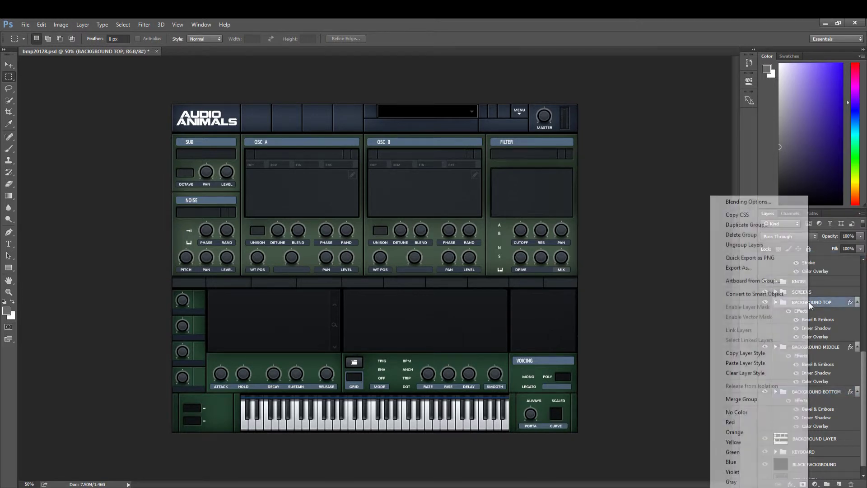
pyautogui.click(754, 362)
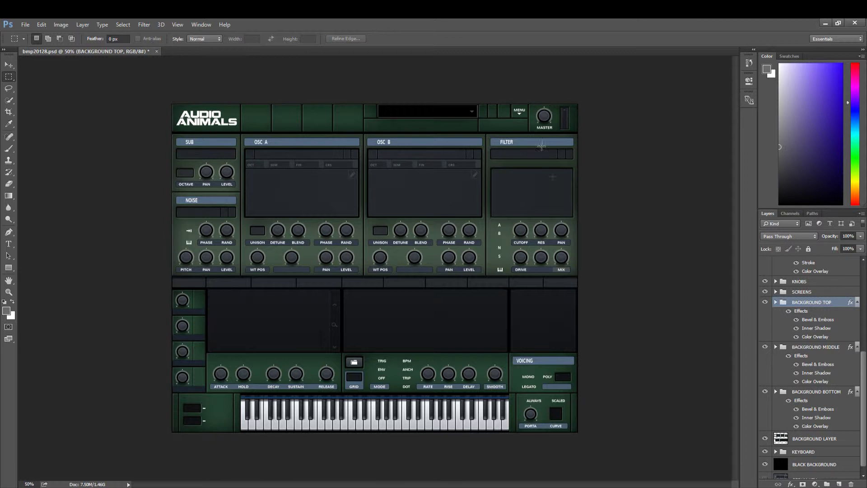
# Step: Hide and show the Headers group to see which parts of the skin it covers
pyautogui.scroll(4, 764, 348)
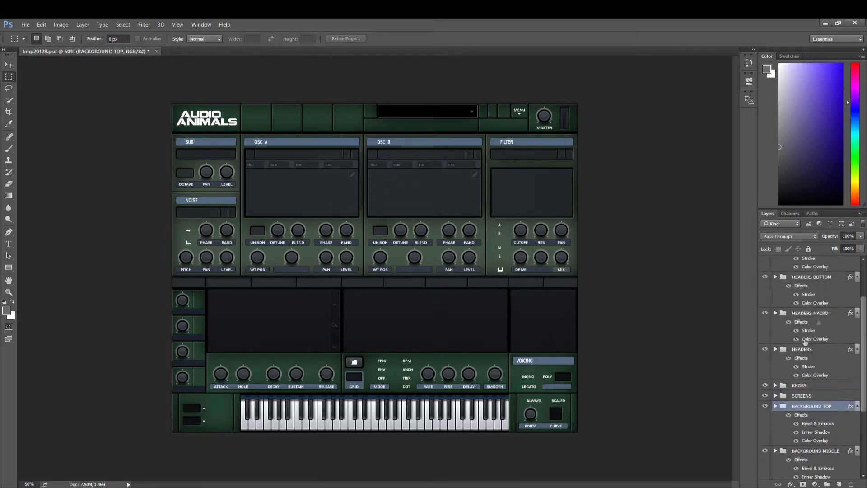
pyautogui.click(764, 349)
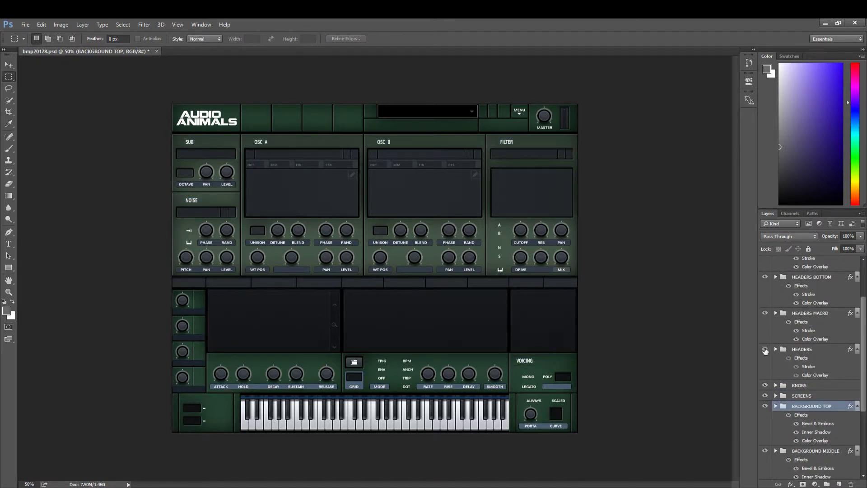
pyautogui.click(765, 349)
# Step: Set the Headers group's Color Overlay to a light green, #62ab5a
pyautogui.click(816, 375)
pyautogui.press('h')
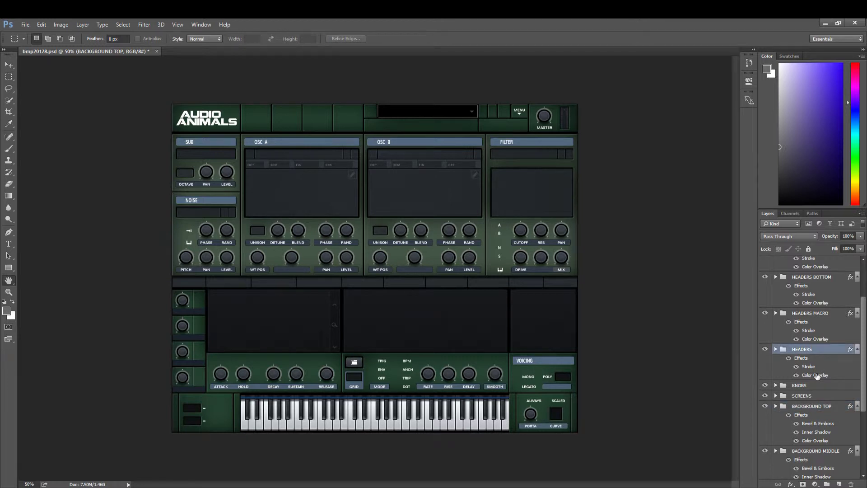
pyautogui.doubleClick(817, 376)
pyautogui.click(699, 154)
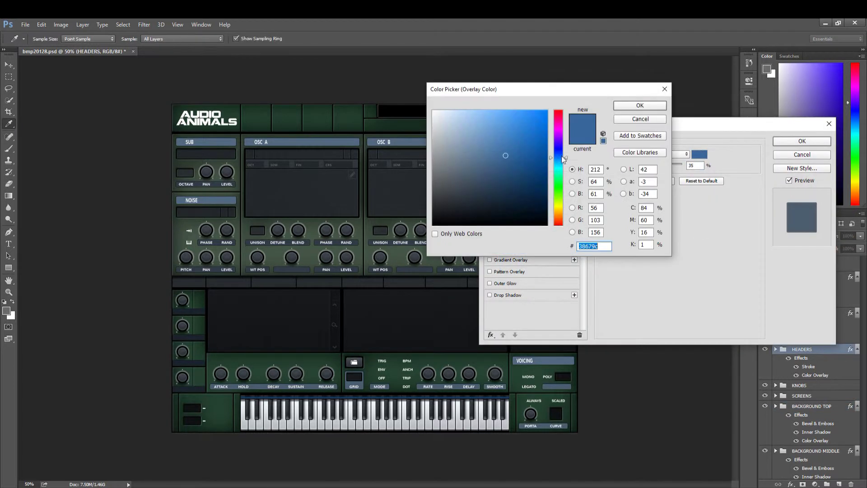
pyautogui.click(558, 189)
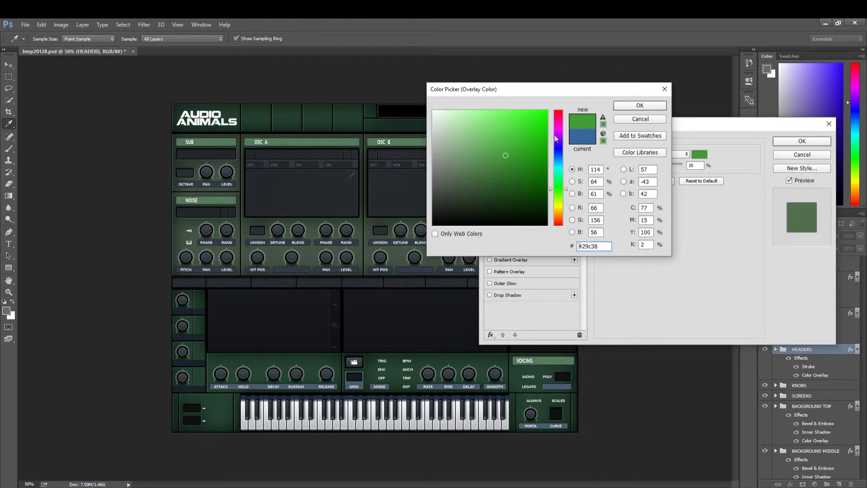
pyautogui.moveTo(499, 170)
pyautogui.mouseDown()
pyautogui.moveTo(496, 177)
pyautogui.moveTo(487, 148)
pyautogui.mouseUp()
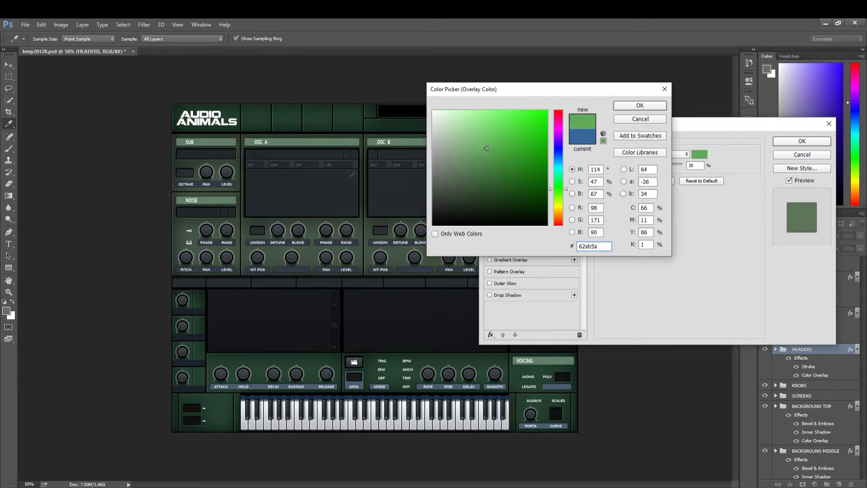
pyautogui.click(639, 106)
pyautogui.click(798, 142)
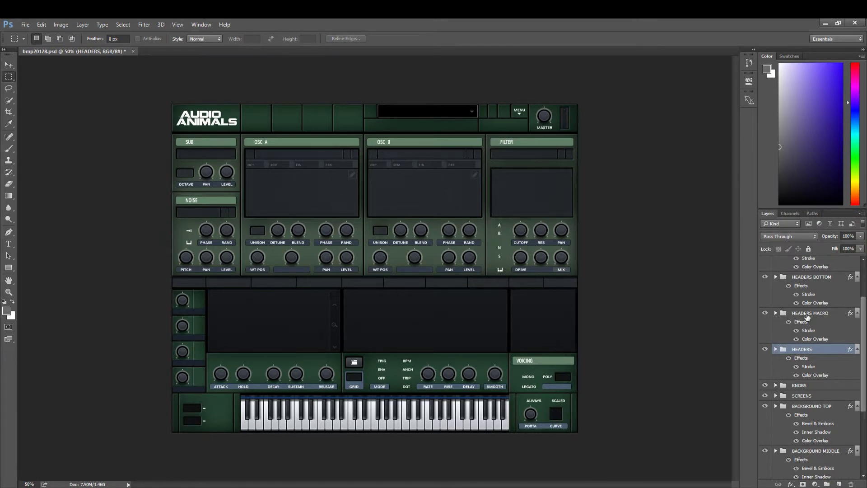
# Step: Set the Headers Macro group's Color Overlay to dark green, #194921
pyautogui.doubleClick(810, 340)
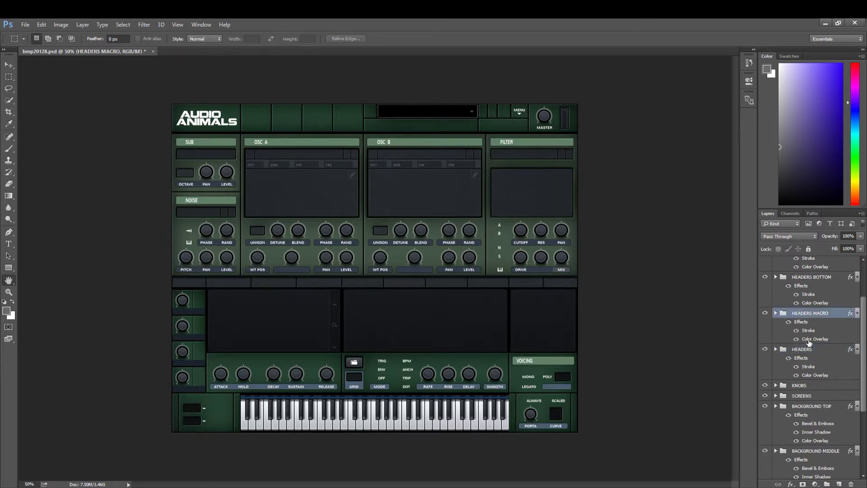
pyautogui.click(700, 155)
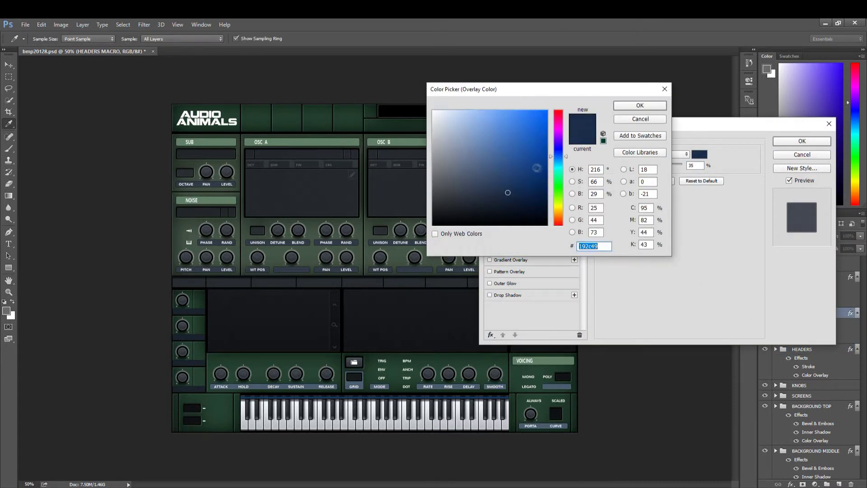
pyautogui.click(560, 184)
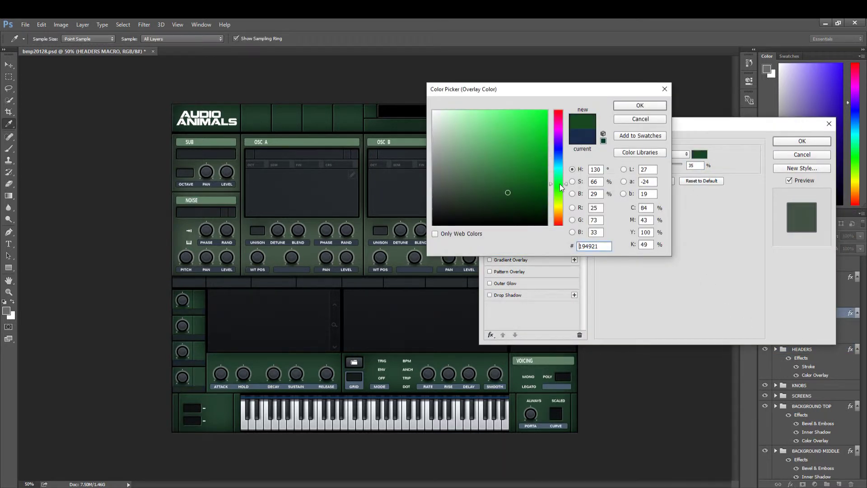
pyautogui.click(639, 108)
pyautogui.click(800, 141)
# Step: Change the Headers Bottom group's Color Overlay to a muted green, #47634a
pyautogui.scroll(3, 803, 319)
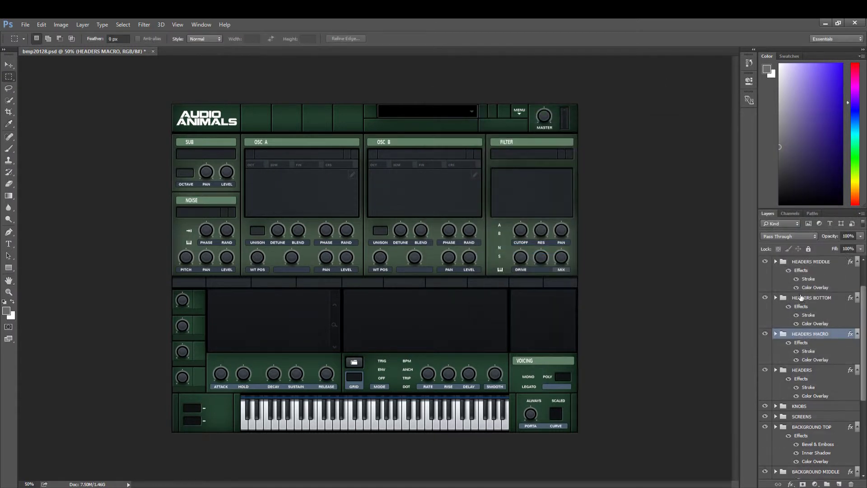
pyautogui.doubleClick(814, 354)
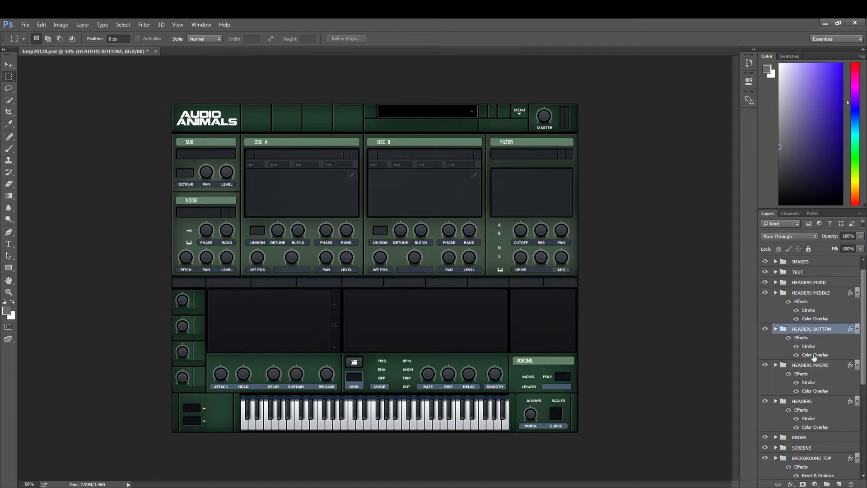
pyautogui.click(698, 154)
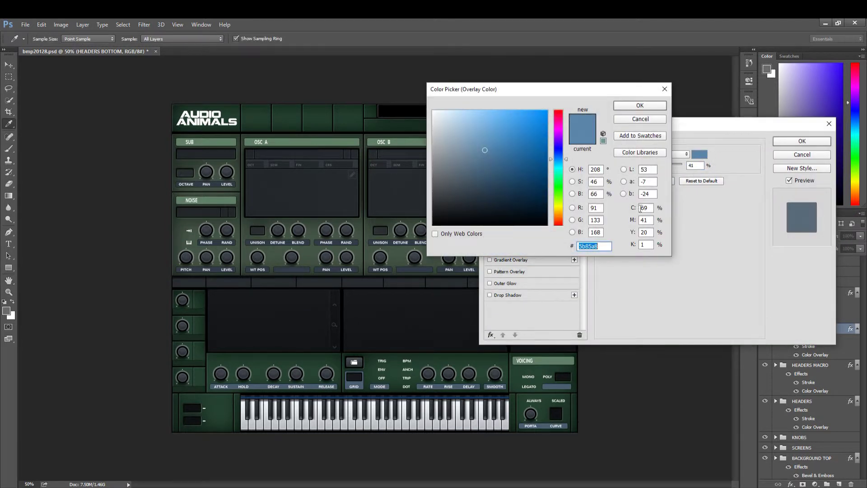
pyautogui.click(558, 183)
pyautogui.moveTo(558, 184); pyautogui.dragTo(559, 186)
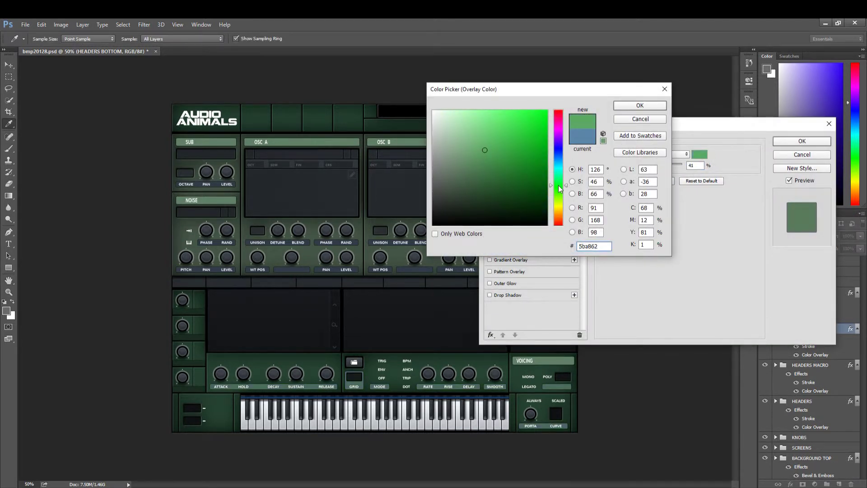
pyautogui.moveTo(500, 140)
pyautogui.mouseDown()
pyautogui.moveTo(514, 166)
pyautogui.moveTo(510, 182)
pyautogui.moveTo(459, 158)
pyautogui.moveTo(469, 172)
pyautogui.mouseUp()
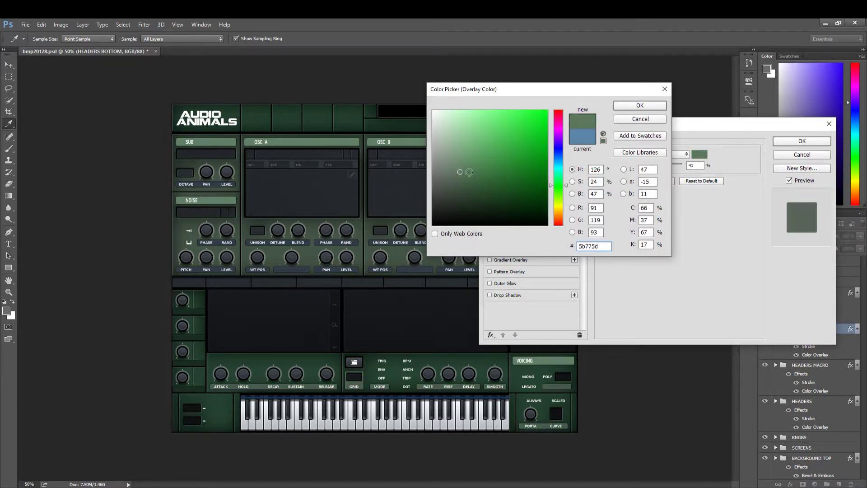
pyautogui.click(478, 180)
pyautogui.click(468, 182)
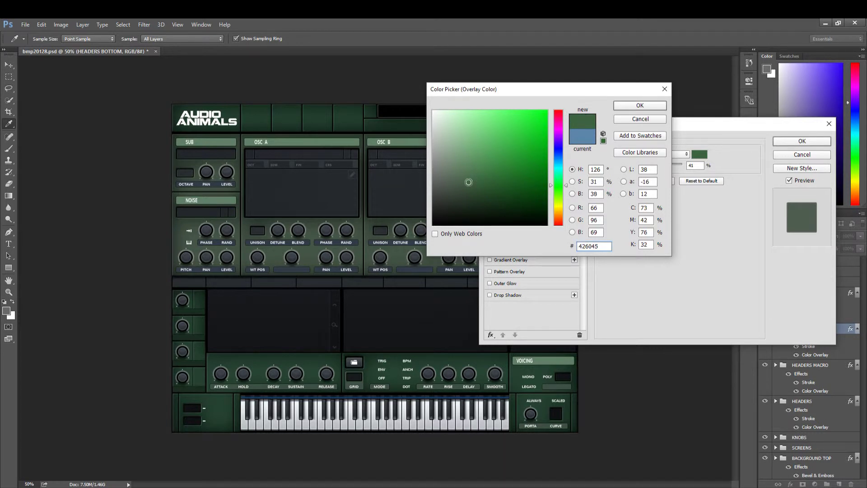
pyautogui.click(620, 108)
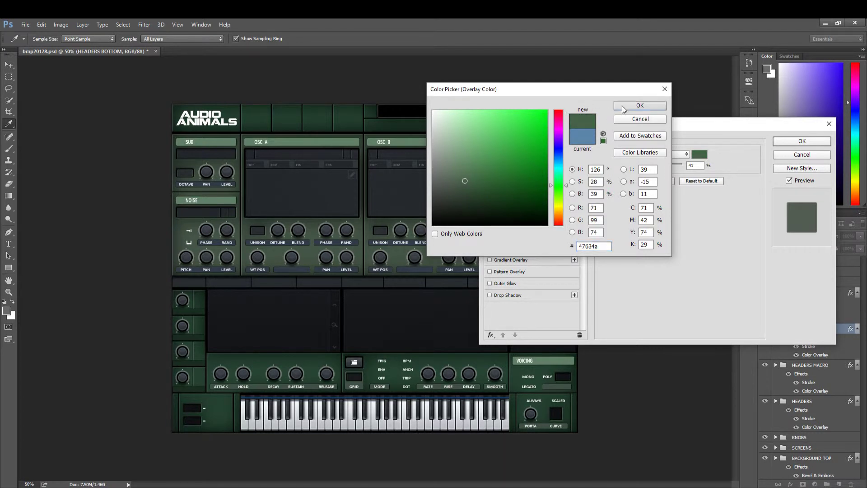
pyautogui.click(795, 141)
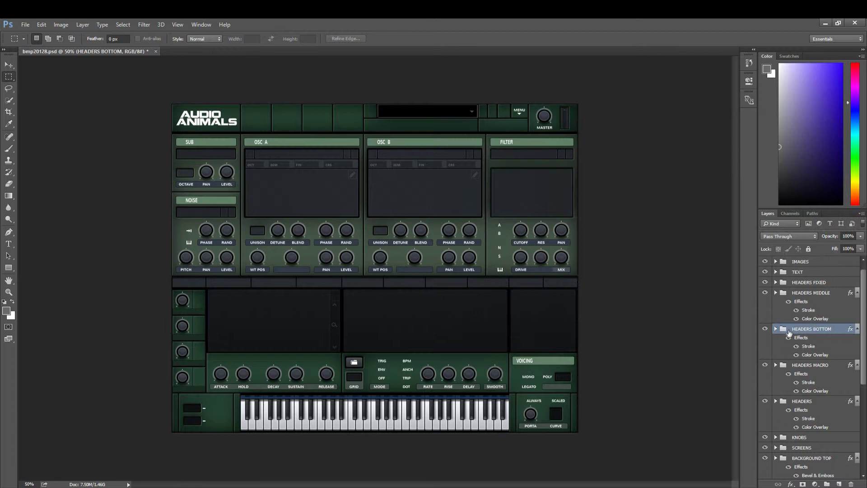
# Step: Set the Keyboard Light layer's Color Overlay, inside the Keyboard group, to a bright green, #209d16
pyautogui.scroll(1, 781, 329)
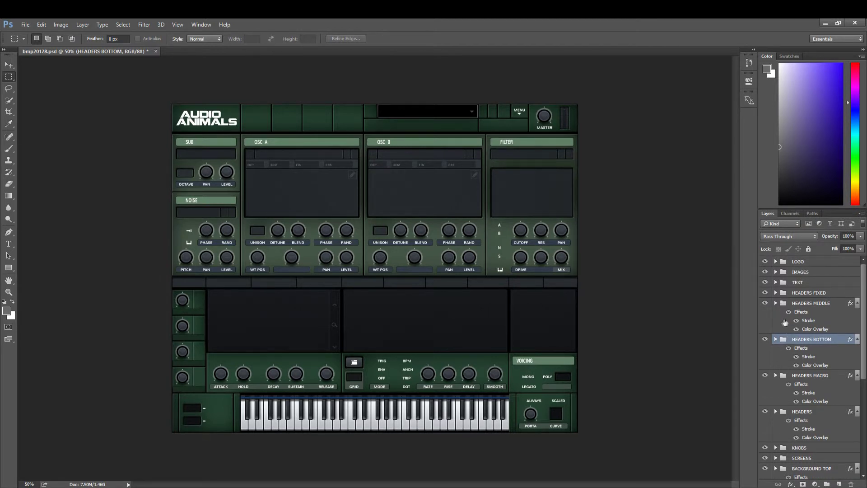
pyautogui.scroll(-5, 779, 325)
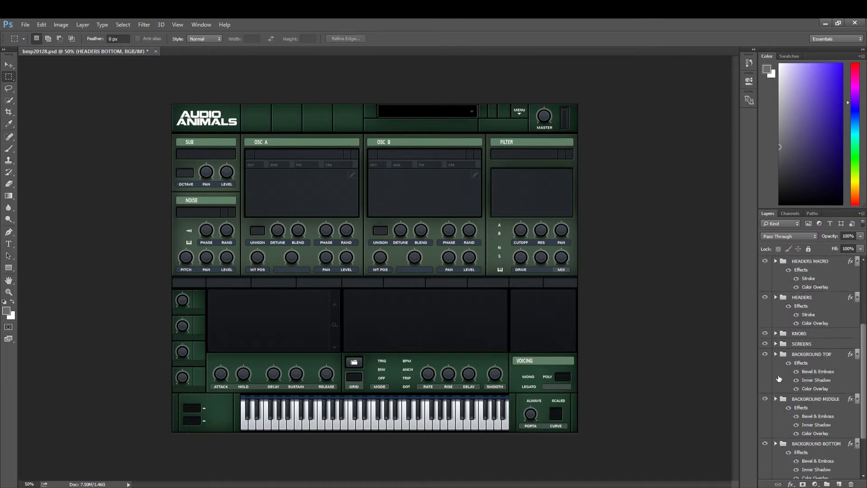
pyautogui.click(776, 444)
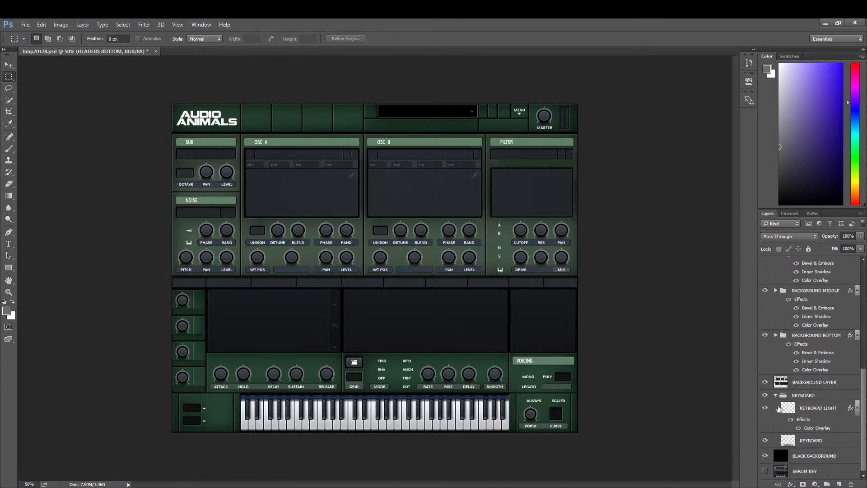
pyautogui.click(815, 428)
pyautogui.doubleClick(815, 428)
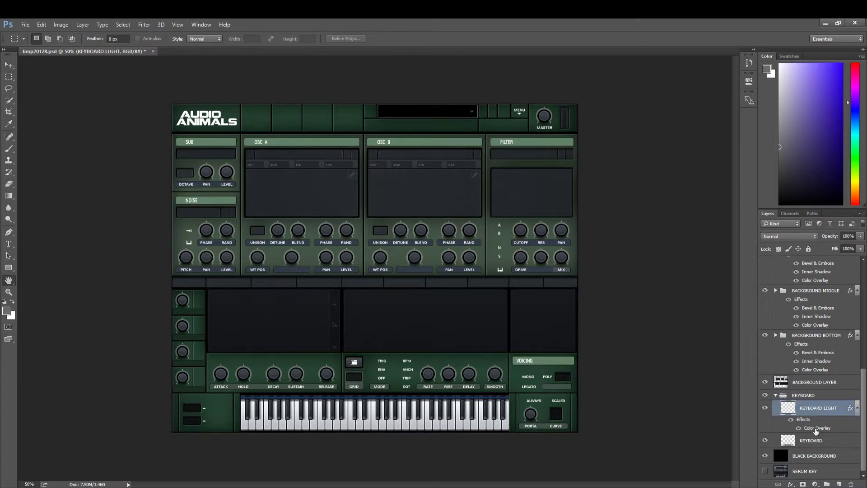
pyautogui.click(703, 154)
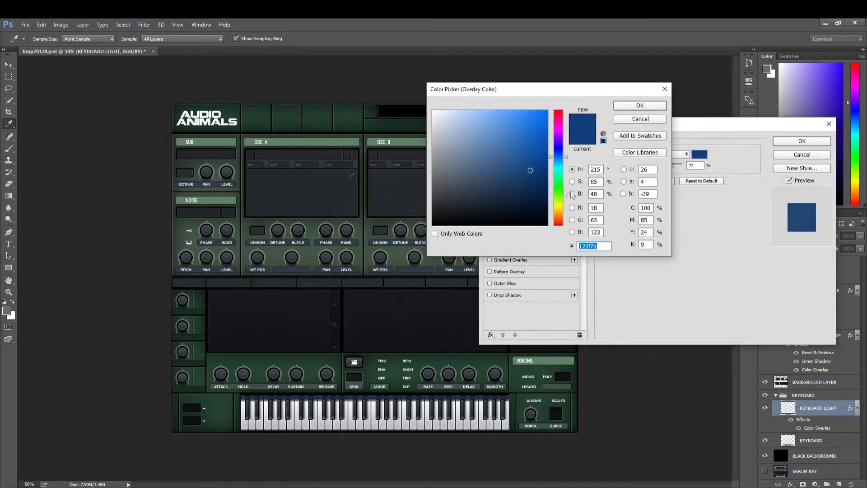
pyautogui.click(559, 188)
pyautogui.click(529, 140)
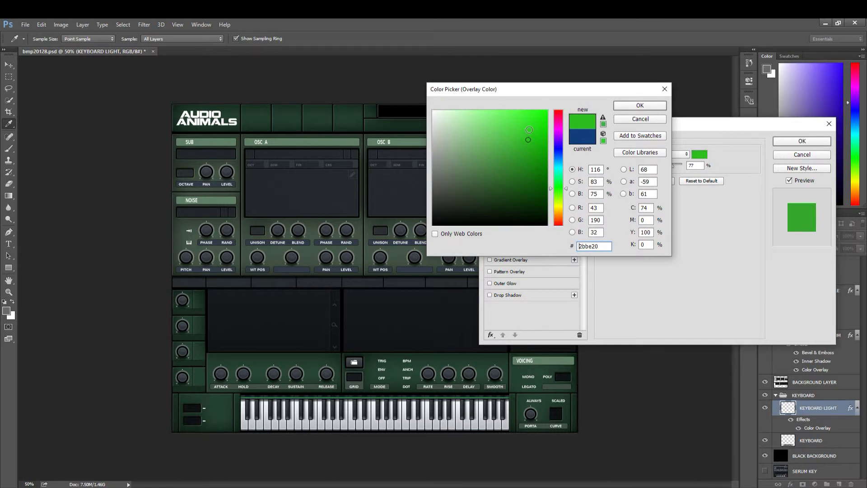
pyautogui.click(530, 127)
pyautogui.moveTo(530, 126); pyautogui.dragTo(531, 154)
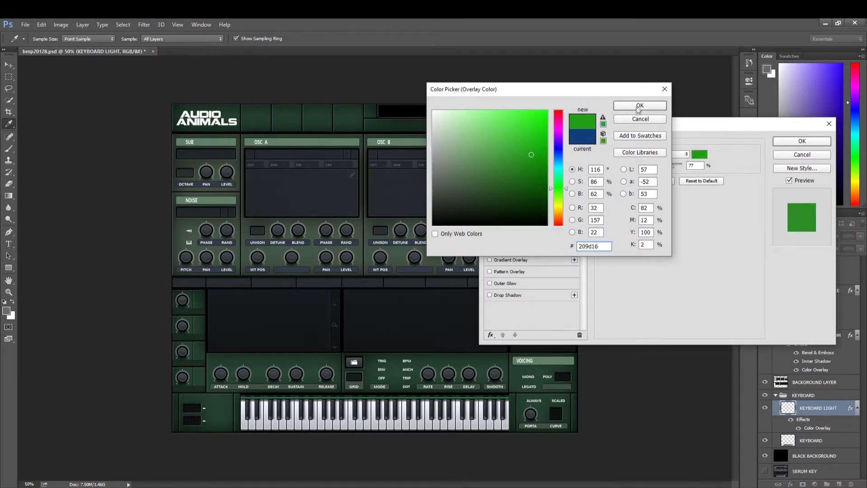
pyautogui.click(638, 109)
# Step: Set the Headers Middle group's Color Overlay to green, #339d31
pyautogui.scroll(5, 812, 325)
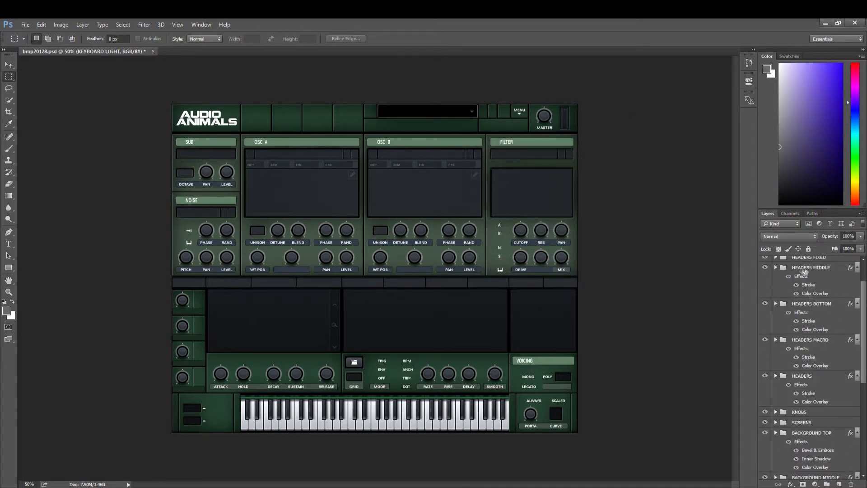
pyautogui.doubleClick(815, 294)
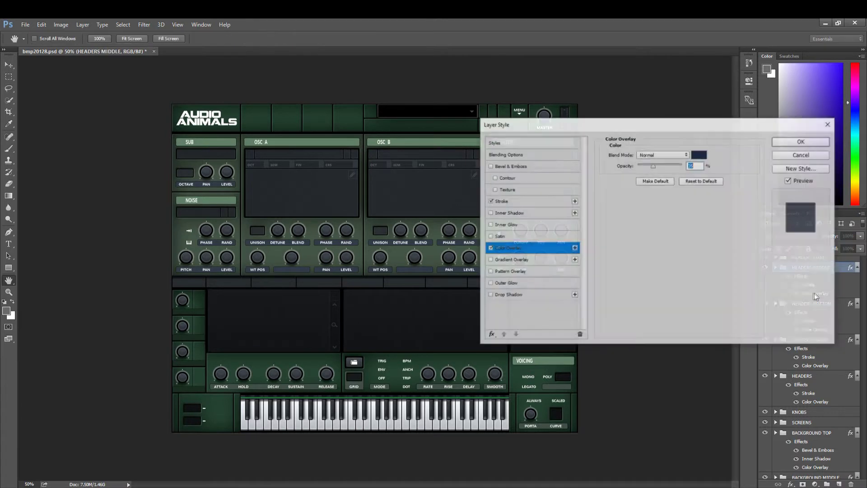
pyautogui.click(705, 155)
pyautogui.click(560, 187)
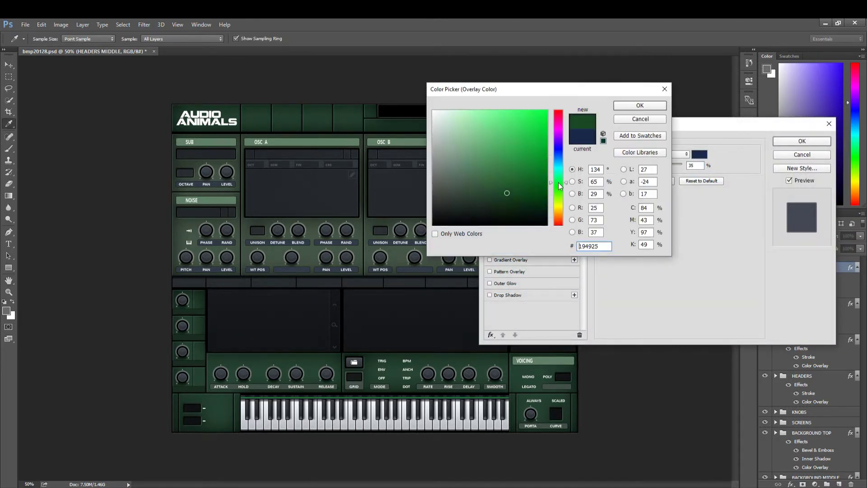
pyautogui.click(508, 151)
pyautogui.click(500, 177)
pyautogui.moveTo(506, 187); pyautogui.dragTo(512, 155)
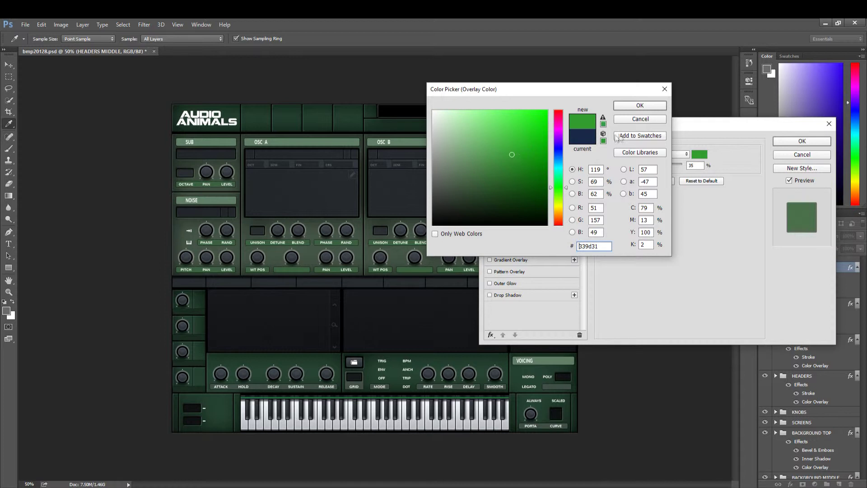
pyautogui.click(639, 105)
pyautogui.click(784, 146)
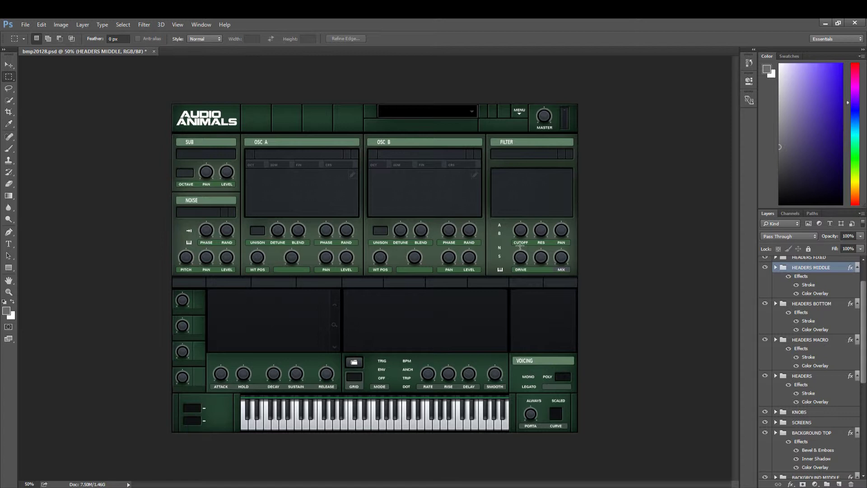
# Step: Add a Pattern Overlay to the Background Middle group and try a camouflage-style pattern at a reduced scale
pyautogui.click(815, 329)
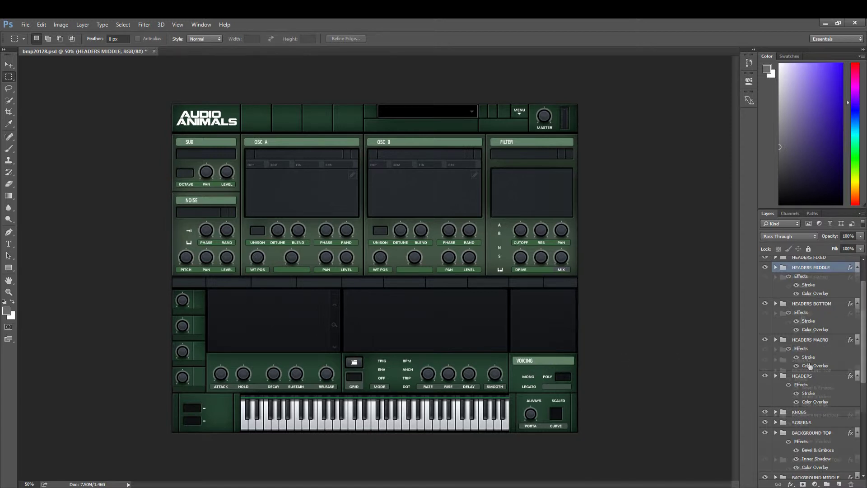
pyautogui.scroll(-3, 811, 324)
pyautogui.scroll(-1, 797, 396)
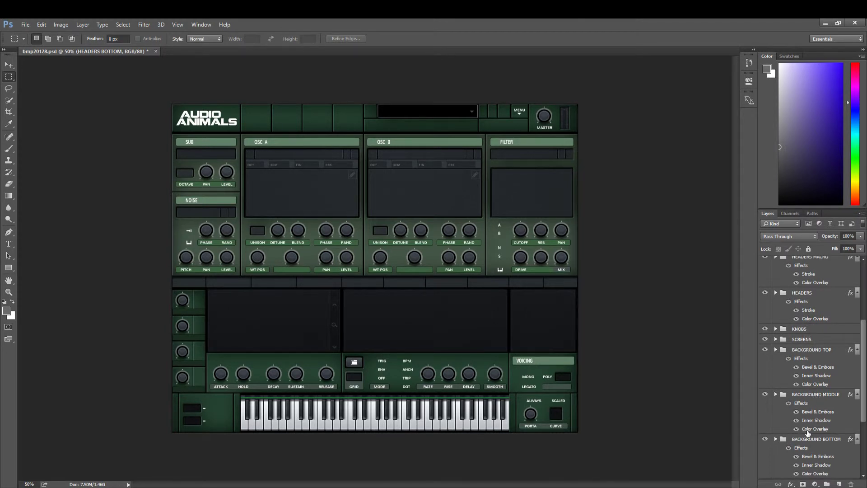
pyautogui.doubleClick(804, 403)
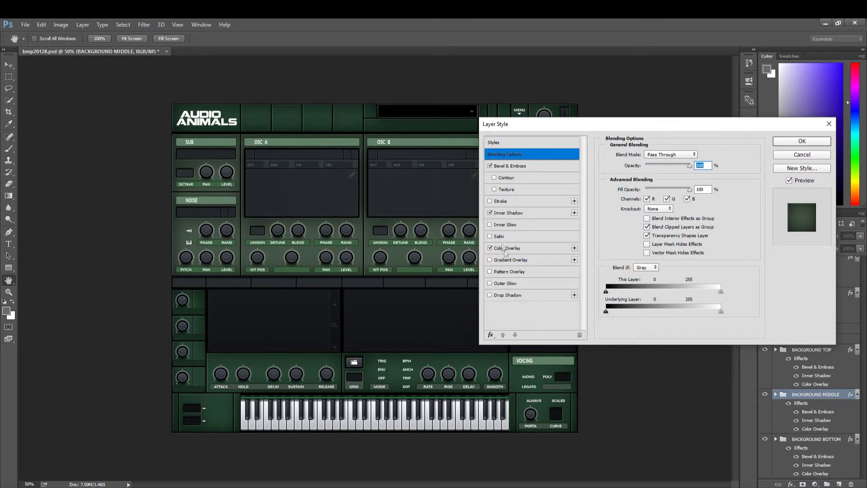
pyautogui.click(505, 270)
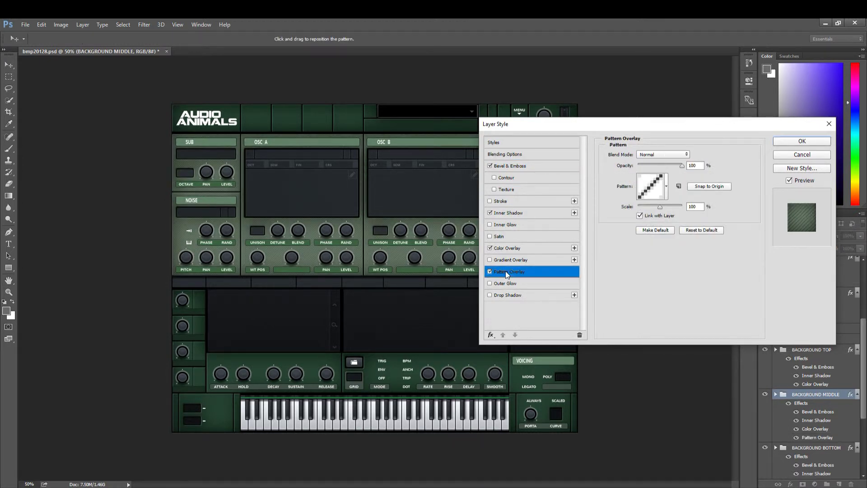
pyautogui.moveTo(661, 207); pyautogui.dragTo(657, 209)
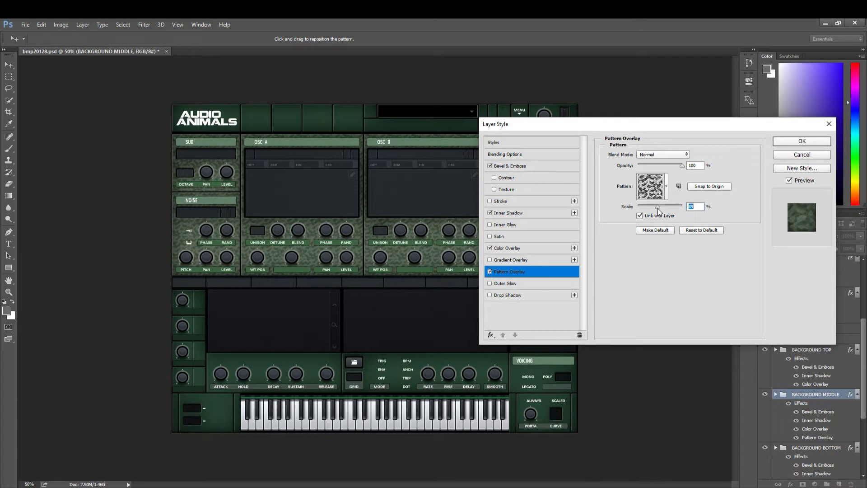
# Step: Change the Background Middle group's Pattern Overlay to the diagonal line pattern at 128% scale and apply it
pyautogui.click(666, 186)
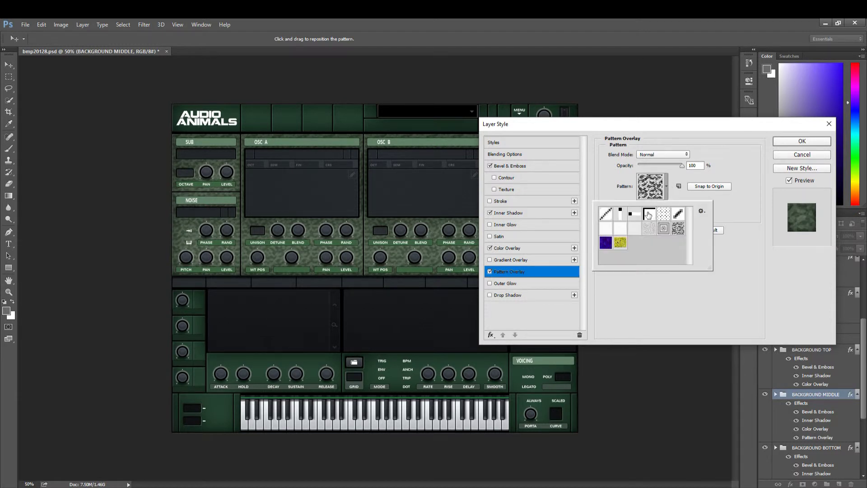
pyautogui.click(606, 214)
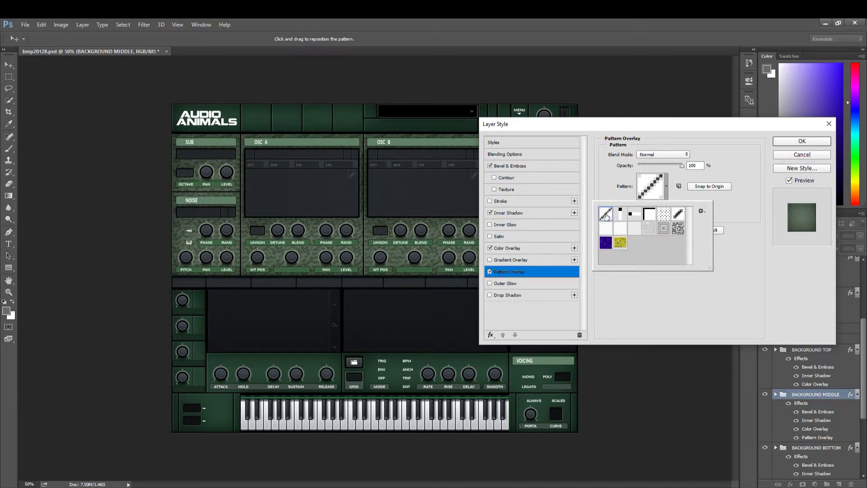
pyautogui.click(693, 175)
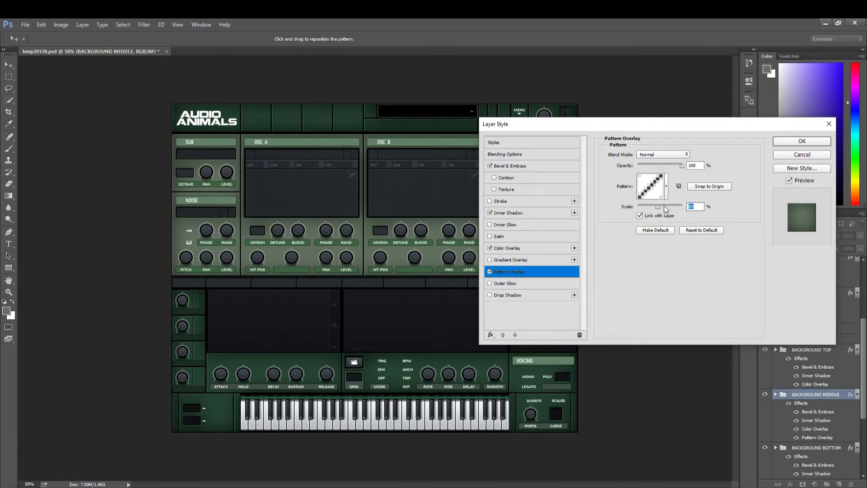
pyautogui.moveTo(665, 206); pyautogui.dragTo(656, 206)
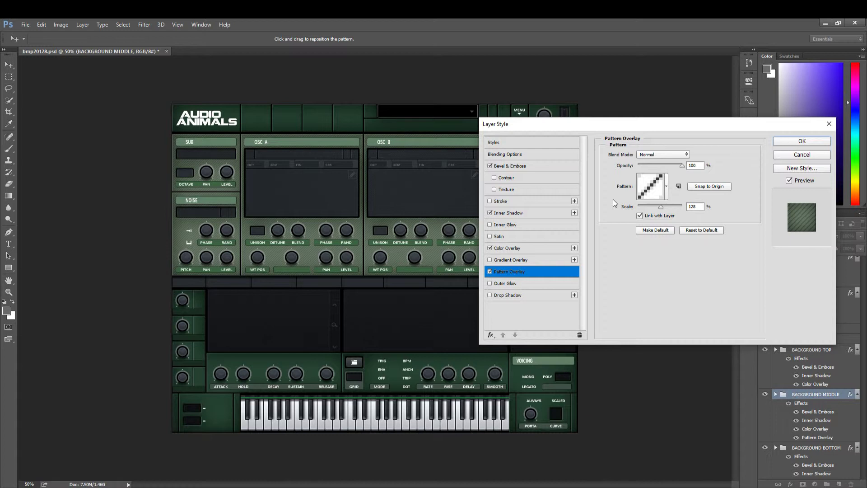
pyautogui.click(792, 142)
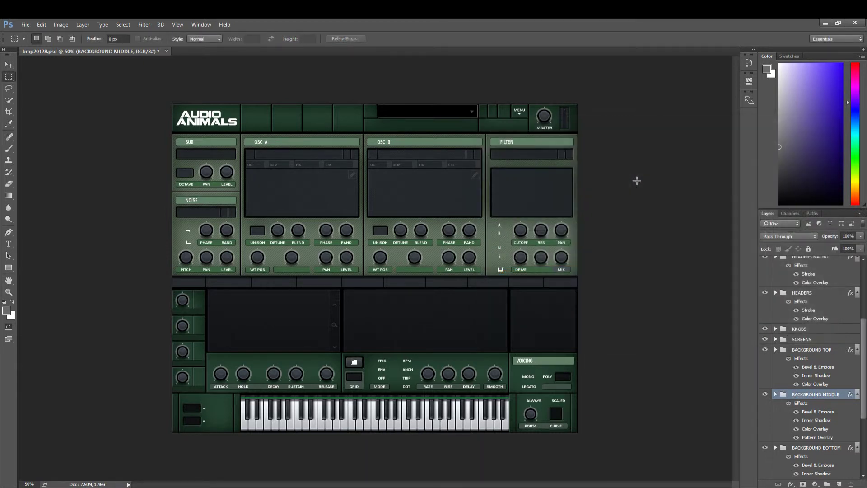
# Step: Start saving a copy of the skin image as bmp20128 in PNG format
pyautogui.click(25, 25)
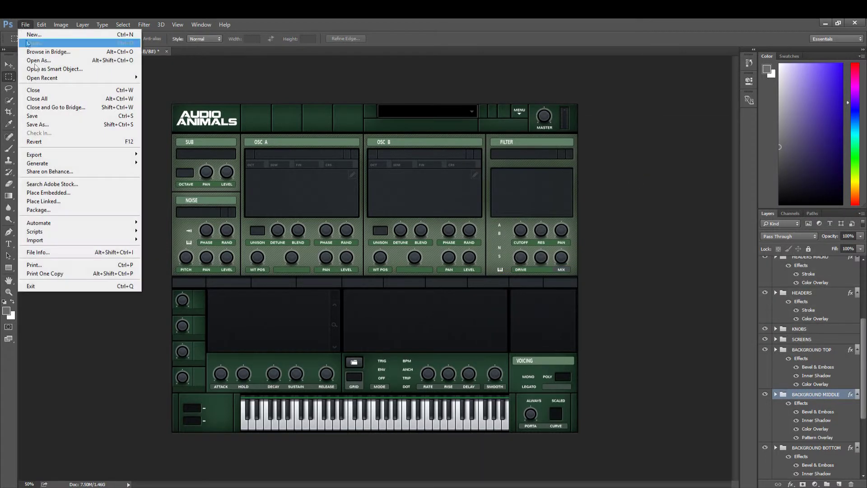
pyautogui.click(51, 126)
pyautogui.click(88, 227)
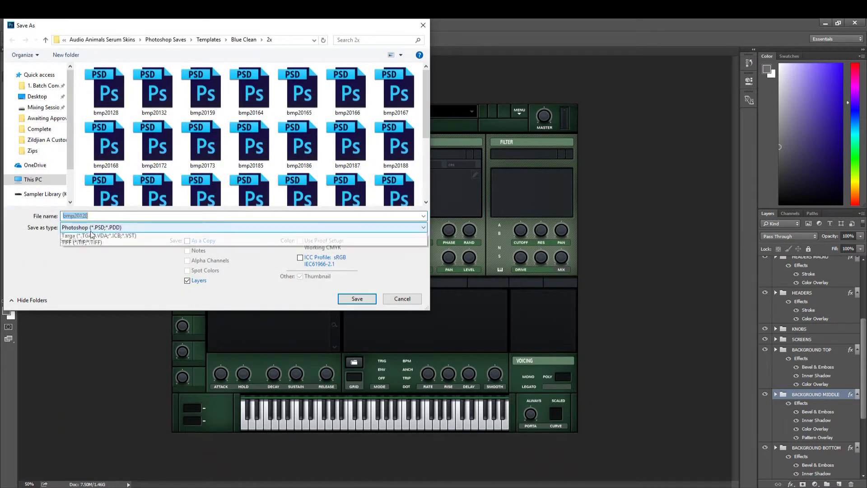
pyautogui.click(96, 352)
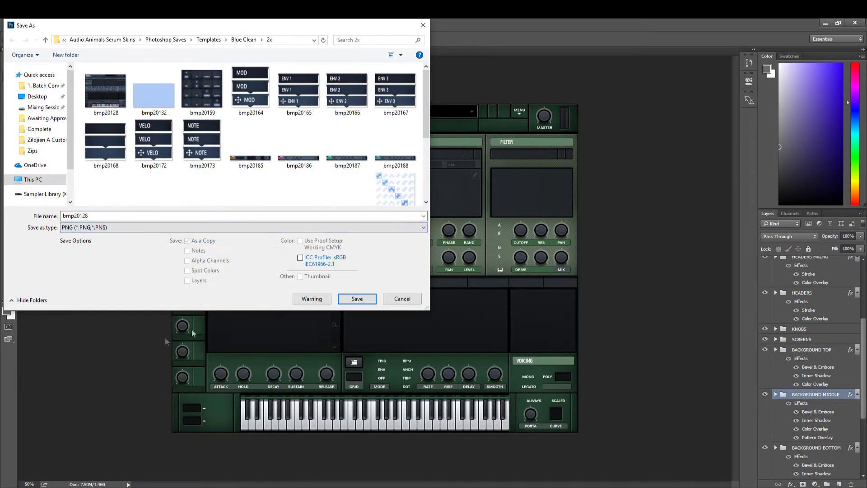
# Step: Save the PNG into Documents > Xfer > Serum Presets > Skins > Default > 2x, replacing the existing bmp20128.png
pyautogui.doubleClick(152, 117)
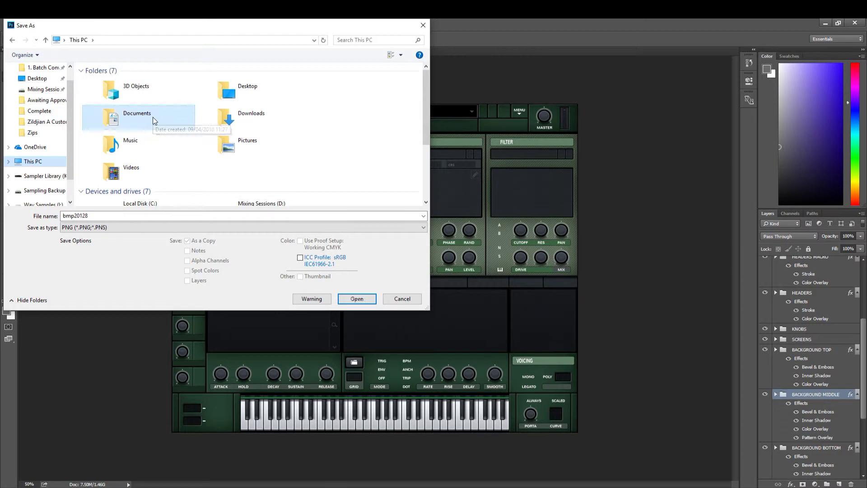
pyautogui.scroll(-4, 143, 157)
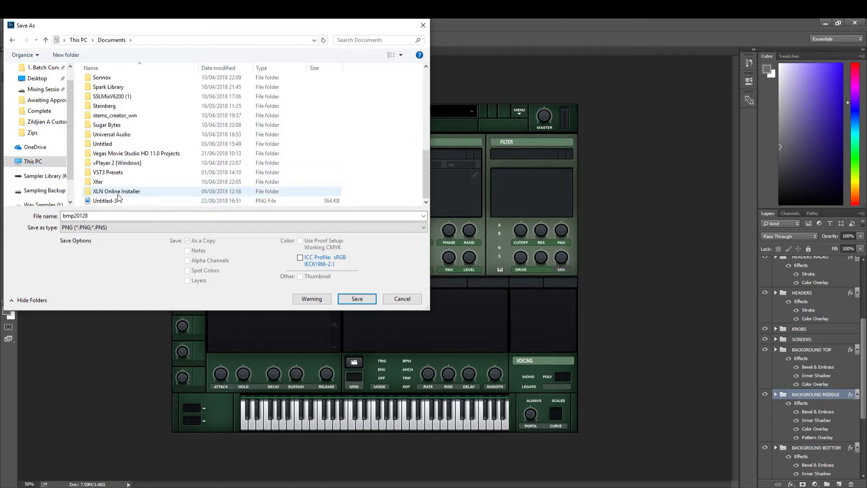
pyautogui.click(106, 181)
pyautogui.doubleClick(107, 180)
pyautogui.doubleClick(108, 82)
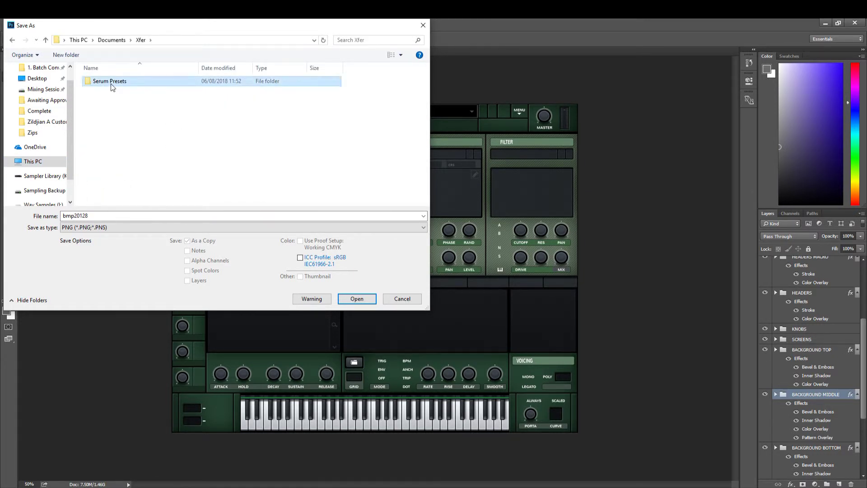
pyautogui.doubleClick(108, 119)
pyautogui.doubleClick(115, 81)
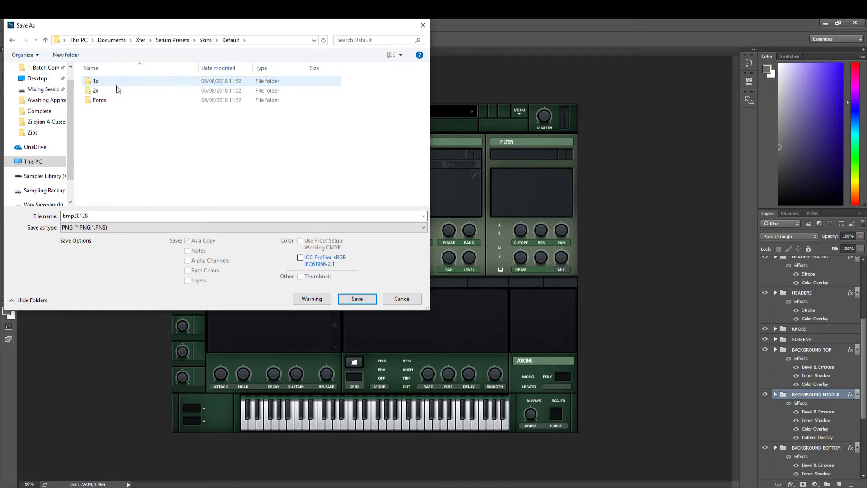
pyautogui.click(115, 91)
pyautogui.doubleClick(116, 91)
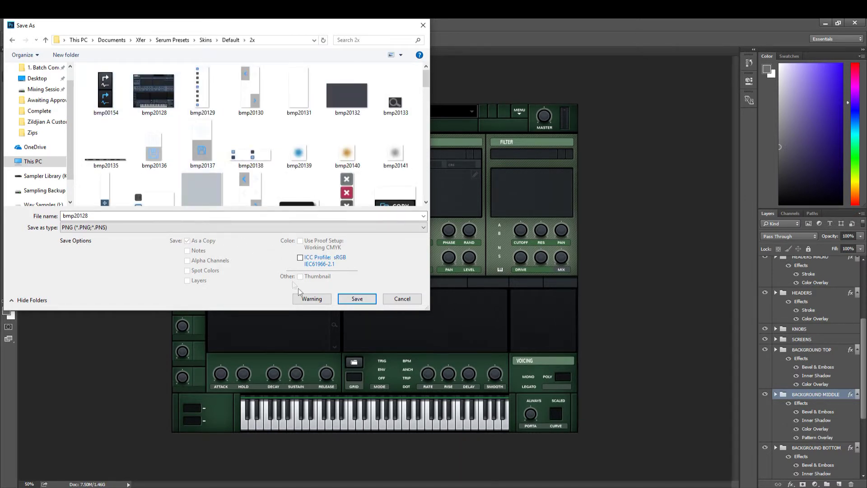
pyautogui.click(357, 298)
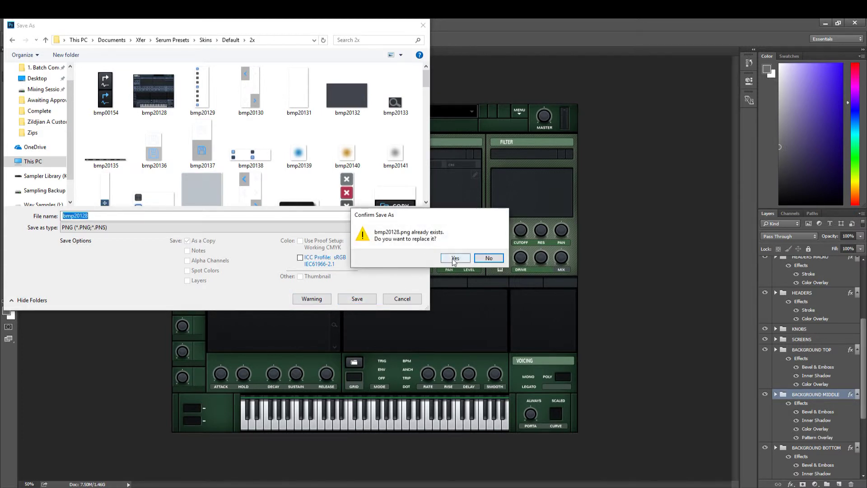
pyautogui.click(453, 258)
pyautogui.click(455, 169)
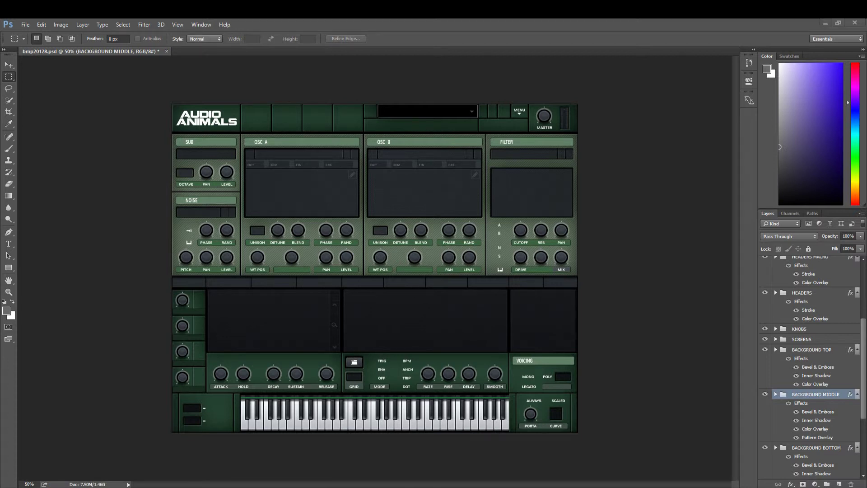
# Step: Switch to Pro Tools, insert Serum on the Inst 1 track, enlarge its window to check the new skin, and close it
pyautogui.click(825, 23)
pyautogui.click(75, 152)
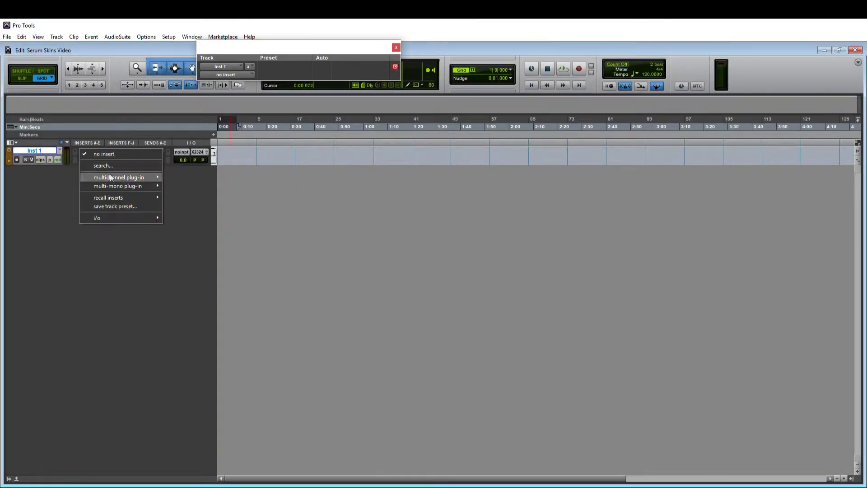
pyautogui.moveTo(135, 177)
pyautogui.moveTo(195, 237)
pyautogui.click(293, 309)
pyautogui.moveTo(600, 417); pyautogui.dragTo(663, 470)
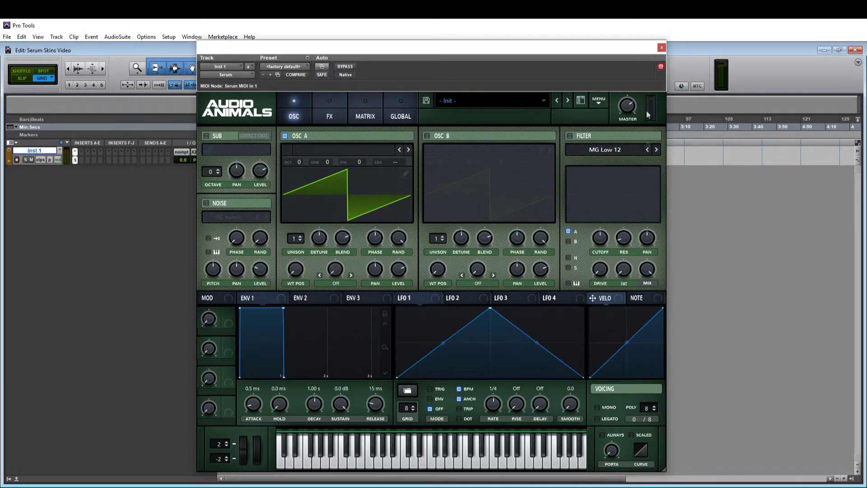
pyautogui.click(662, 48)
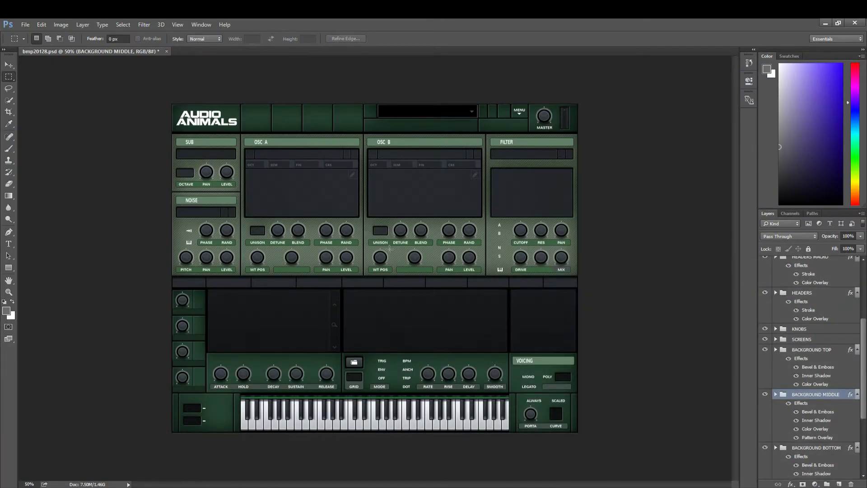
# Step: Open bmp20159.psd from the Blue Clean > 2x template folder in Photoshop
pyautogui.click(212, 487)
pyautogui.click(269, 455)
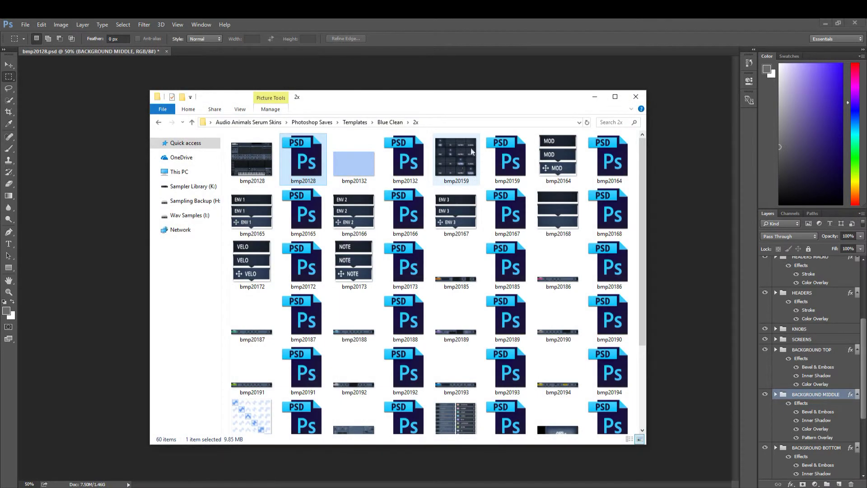
pyautogui.click(503, 159)
pyautogui.doubleClick(502, 157)
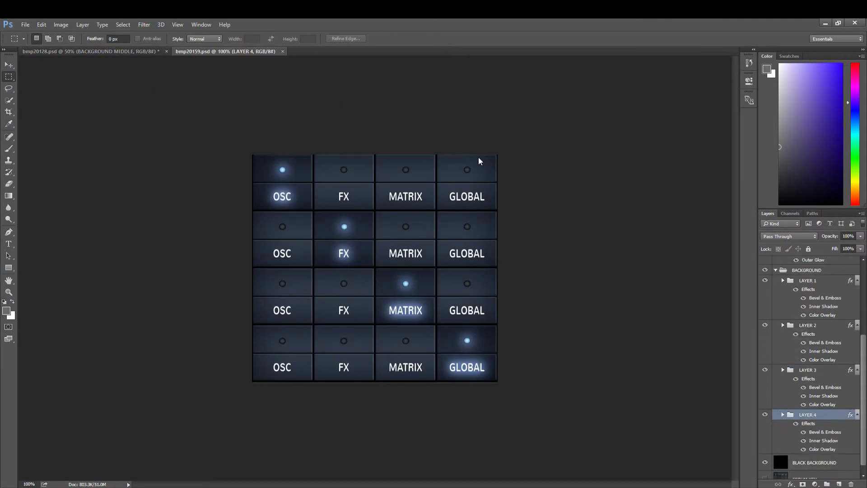
# Step: Copy the layer style of the Background Top group in bmp20128.psd and return to bmp20159.psd
pyautogui.click(128, 52)
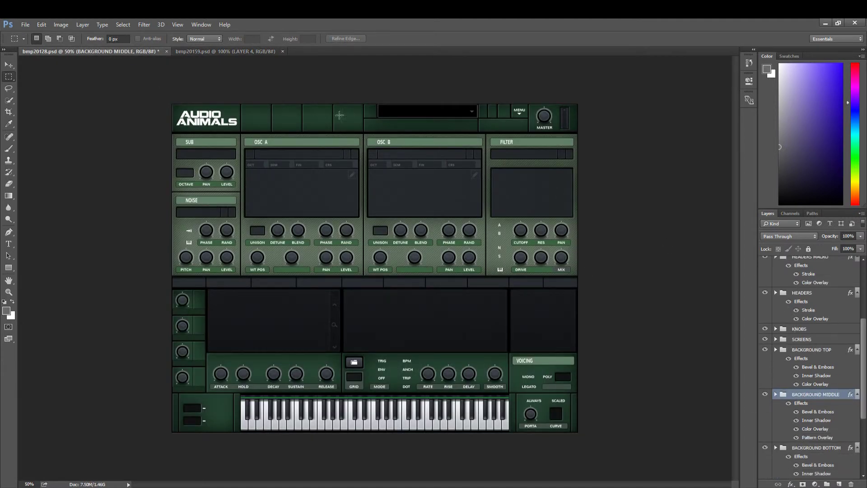
pyautogui.rightClick(816, 352)
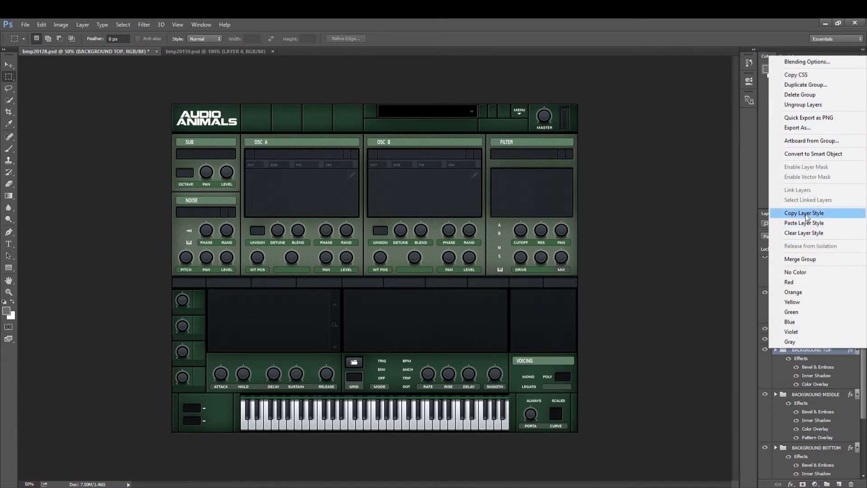
pyautogui.click(803, 213)
pyautogui.click(210, 52)
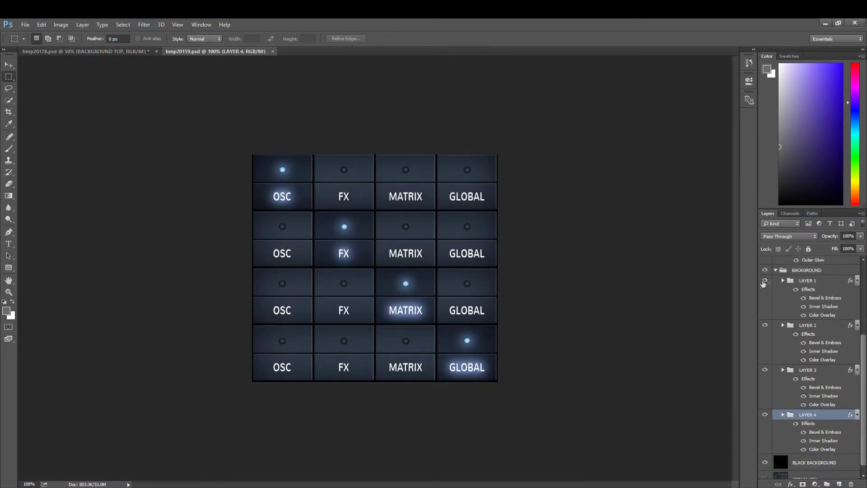
# Step: Paste the copied layer style onto the Layer 1, Layer 2, Layer 3 and Layer 4 background groups in bmp20159.psd
pyautogui.rightClick(807, 282)
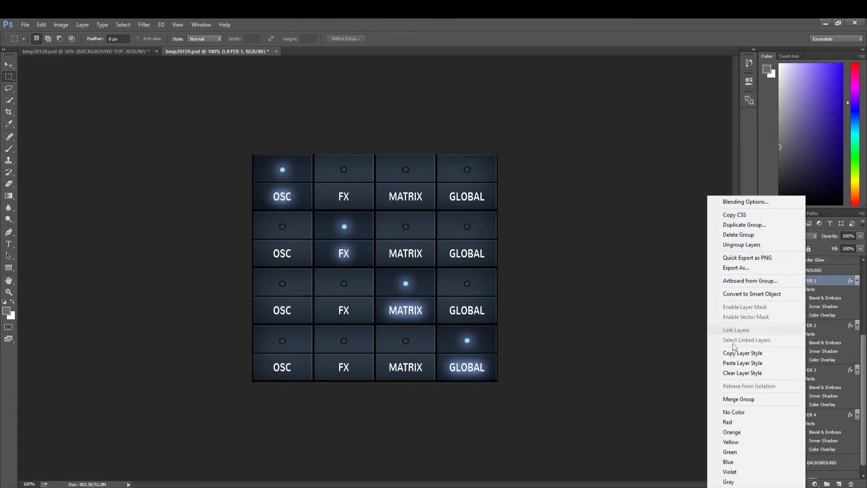
pyautogui.click(748, 363)
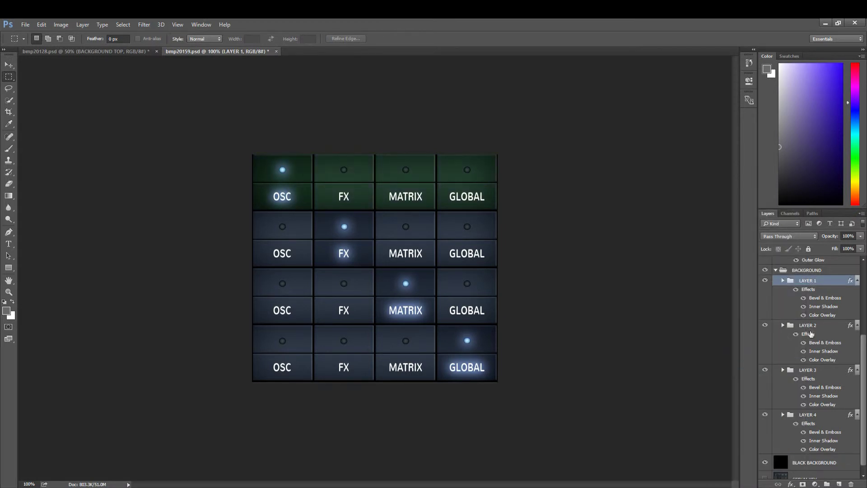
pyautogui.rightClick(811, 328)
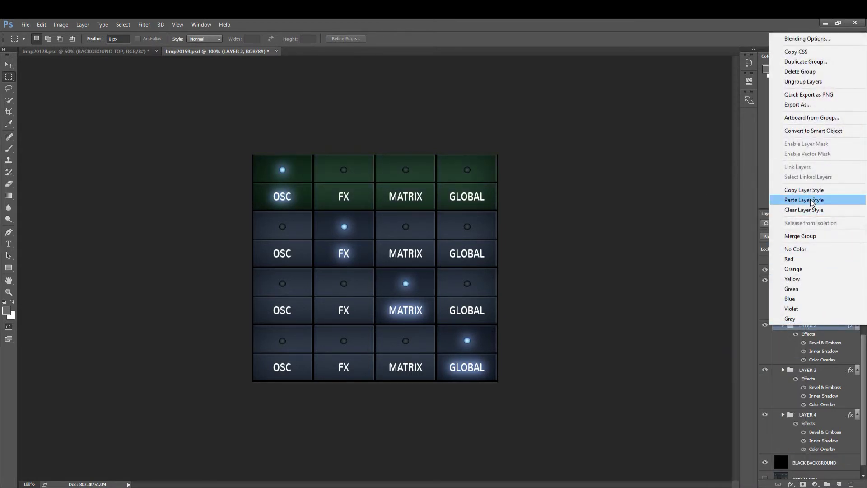
pyautogui.click(795, 200)
pyautogui.rightClick(804, 373)
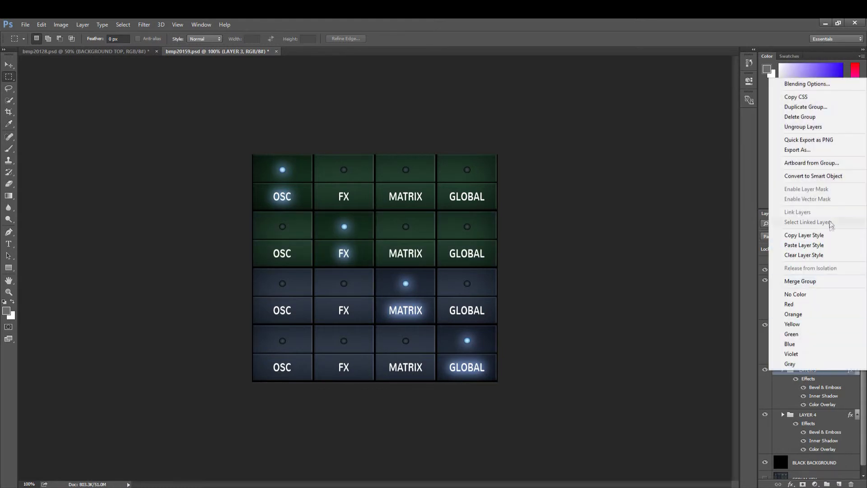
pyautogui.click(816, 245)
pyautogui.rightClick(803, 416)
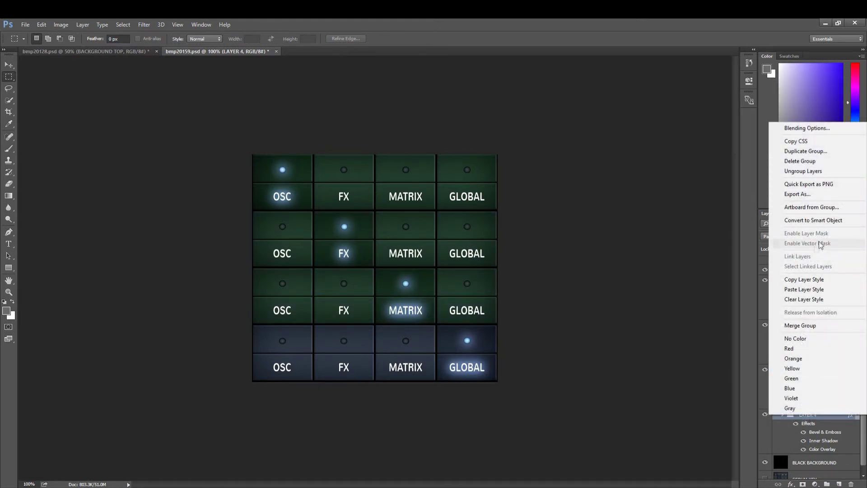
pyautogui.click(805, 289)
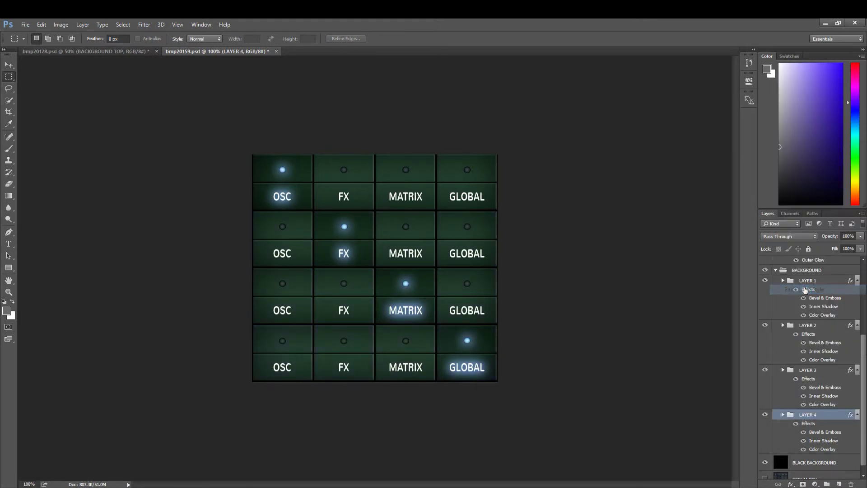
# Step: Start saving bmp20159 under its own name into Documents > Xfer > Serum Presets > Skins > Default > 2x
pyautogui.click(26, 25)
pyautogui.click(49, 117)
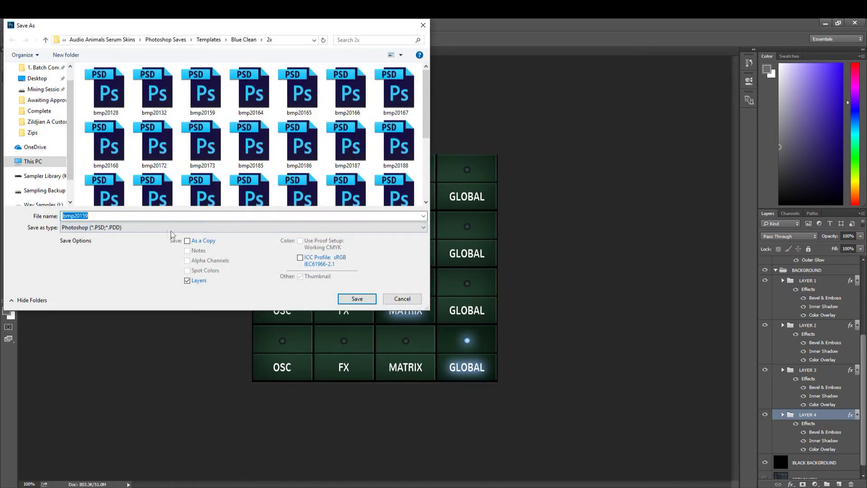
pyautogui.scroll(1, 71, 72)
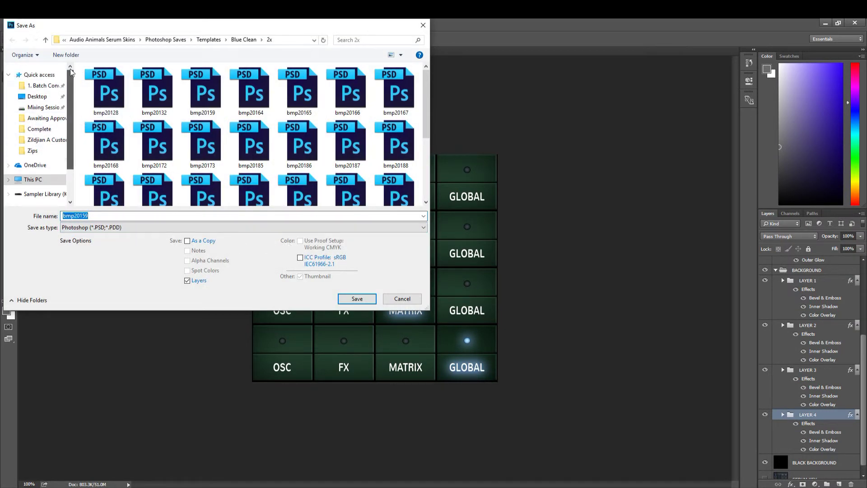
pyautogui.click(45, 85)
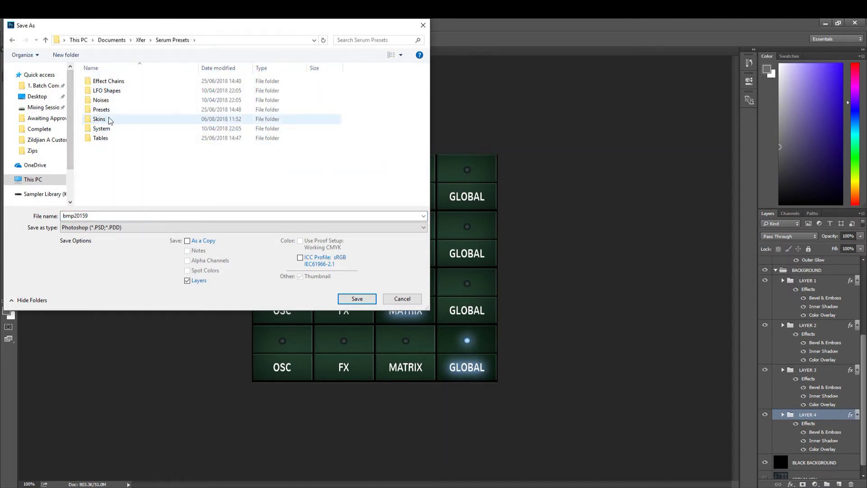
pyautogui.doubleClick(108, 120)
pyautogui.doubleClick(106, 81)
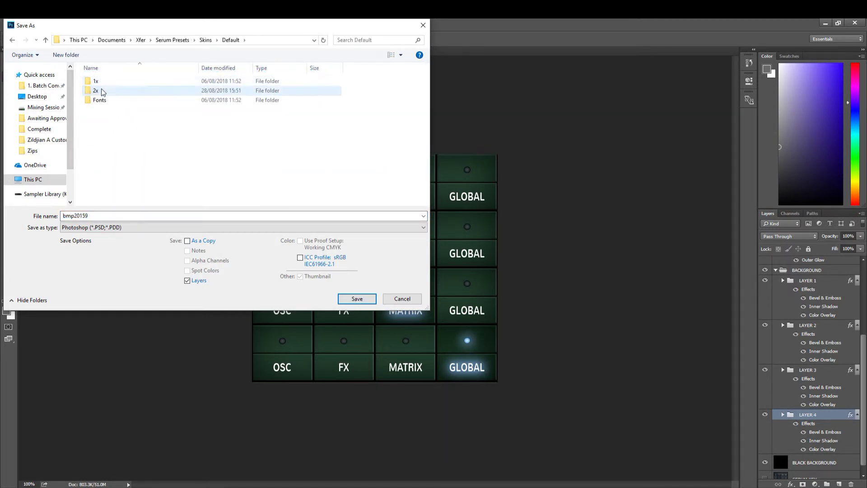
pyautogui.doubleClick(103, 91)
# Step: Save bmp20159 in PNG format, replacing the existing file and accepting the PNG options
pyautogui.click(183, 227)
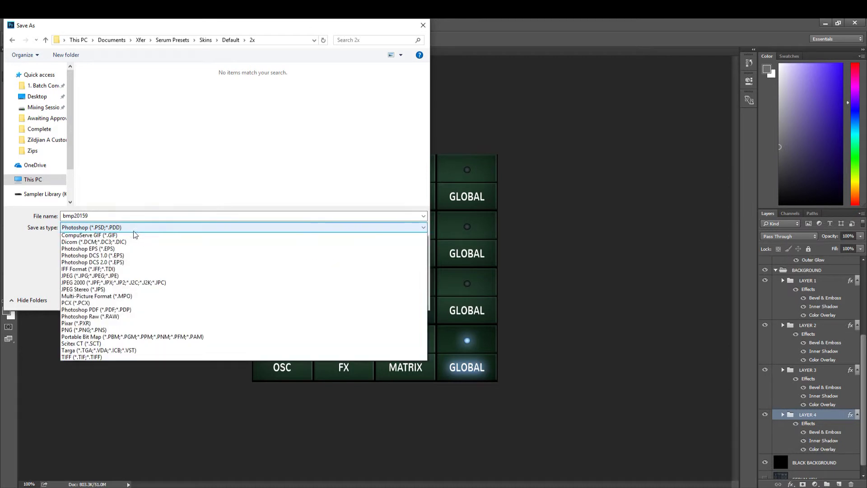
pyautogui.click(100, 357)
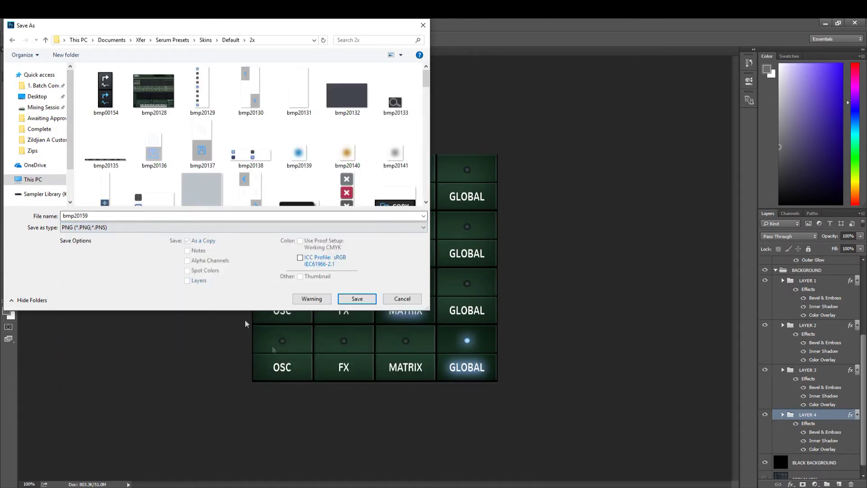
pyautogui.click(357, 299)
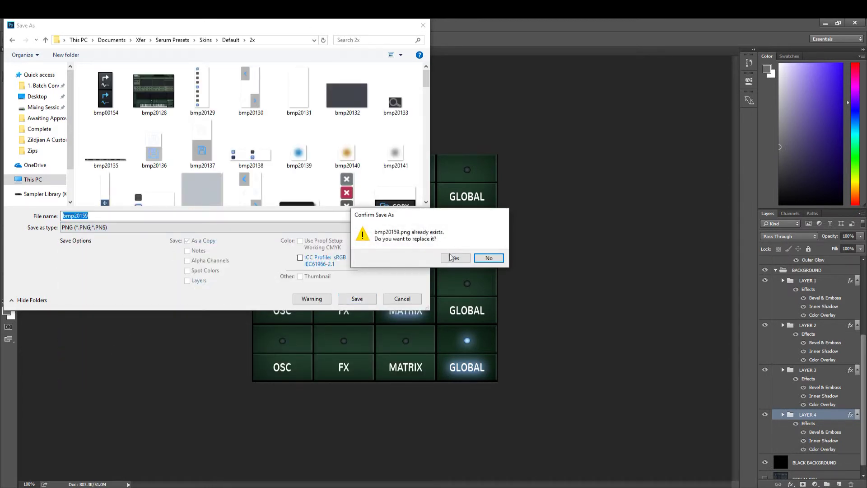
pyautogui.click(451, 257)
pyautogui.click(462, 171)
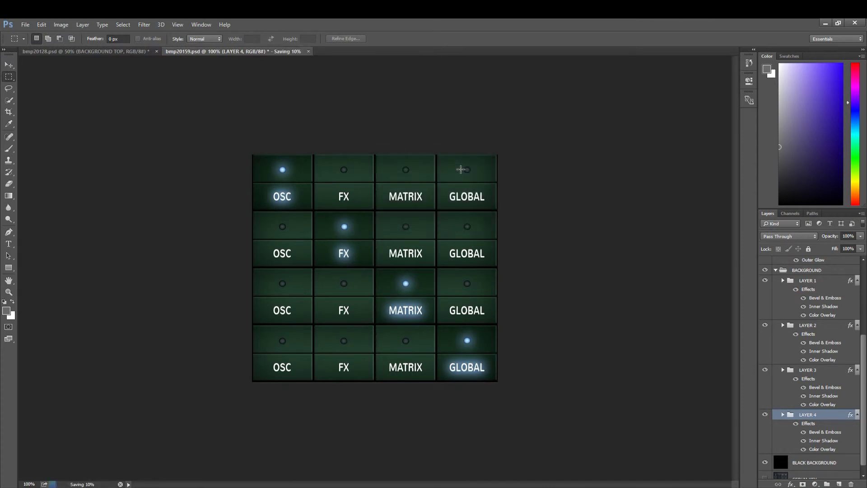
# Step: Switch to Pro Tools, remove Serum from the Inst 1 track and insert it again to reload the skin
pyautogui.click(825, 23)
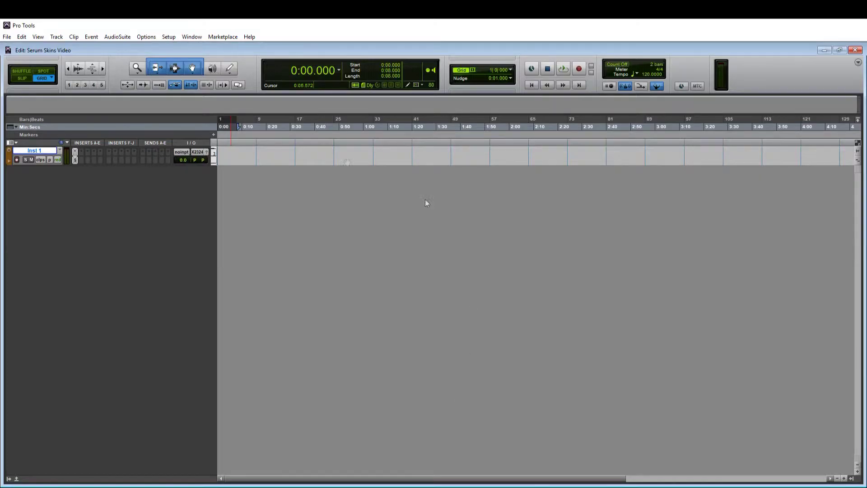
pyautogui.click(74, 151)
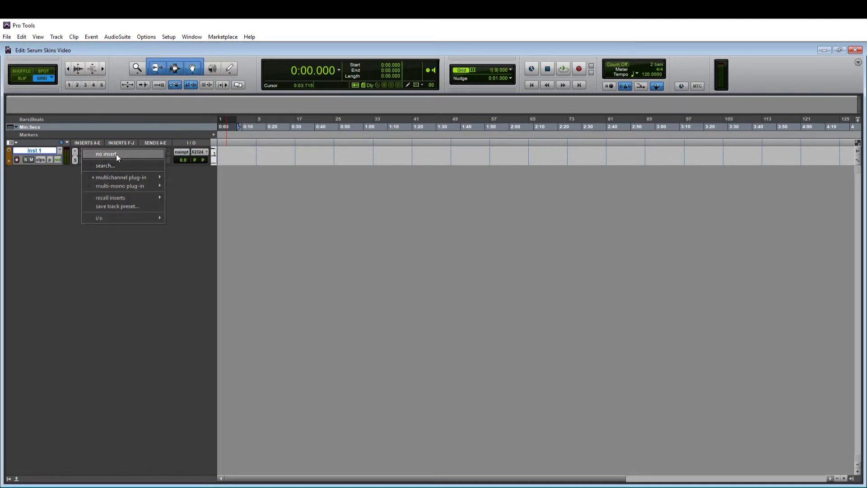
pyautogui.click(115, 154)
pyautogui.click(76, 150)
pyautogui.moveTo(126, 179)
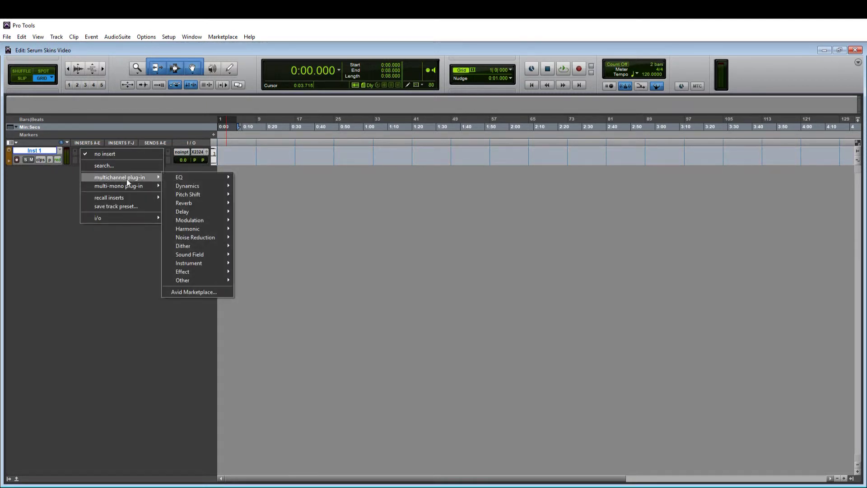
pyautogui.moveTo(207, 264)
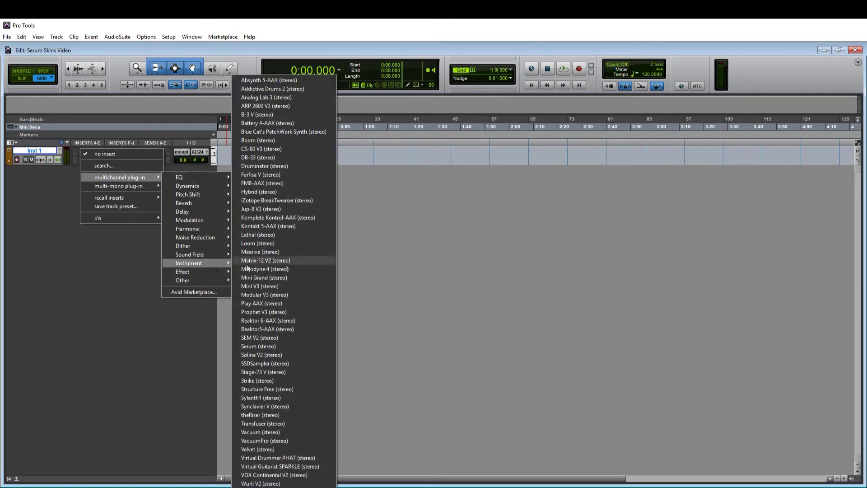
pyautogui.click(267, 346)
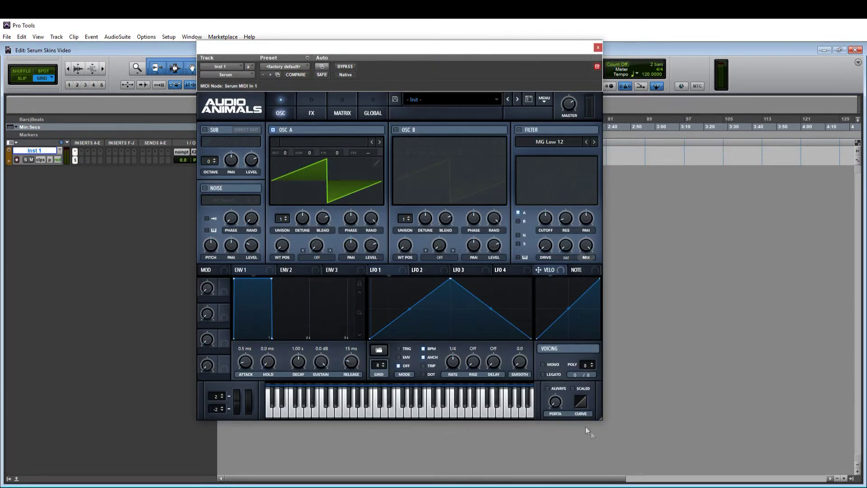
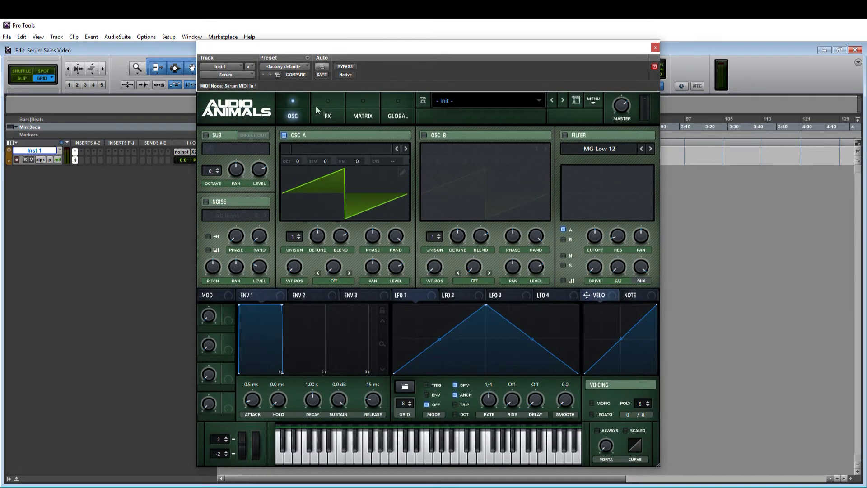
# Step: Check the recolored page buttons in Serum by going through the OSC, FX, Matrix and Global pages
pyautogui.click(328, 116)
pyautogui.click(363, 116)
pyautogui.click(398, 116)
pyautogui.click(362, 116)
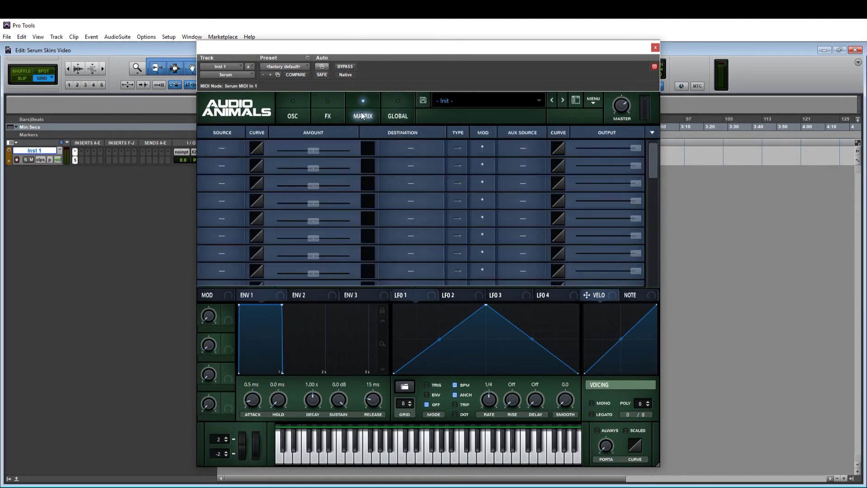
pyautogui.click(328, 116)
pyautogui.click(293, 116)
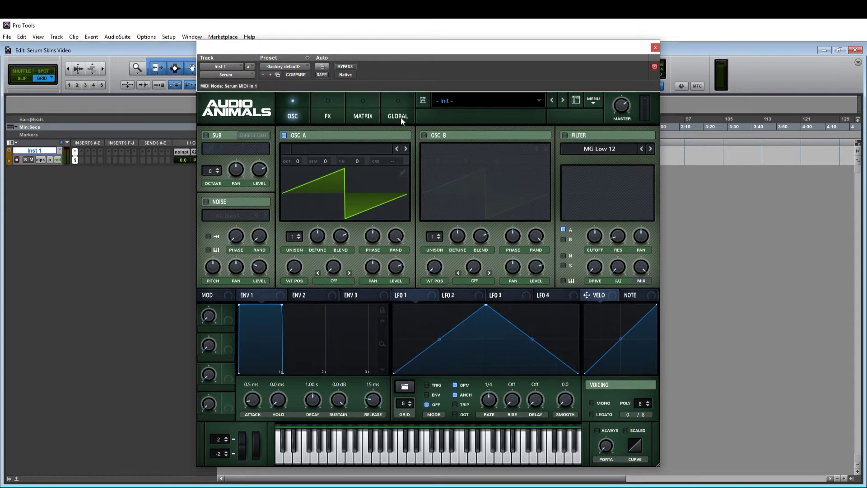
pyautogui.click(318, 117)
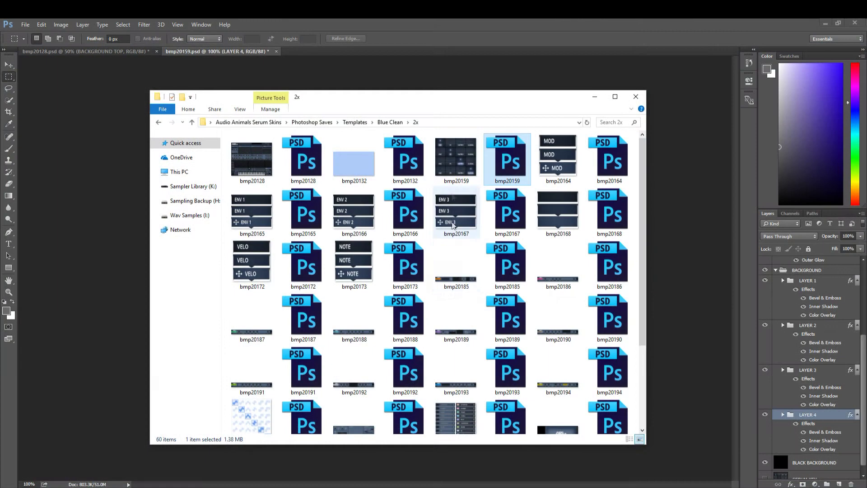
# Step: Open bmp20207.psd from the template folder in Photoshop and copy the Background Middle group's Color Overlay hex code from bmp20128.psd
pyautogui.scroll(-3, 495, 194)
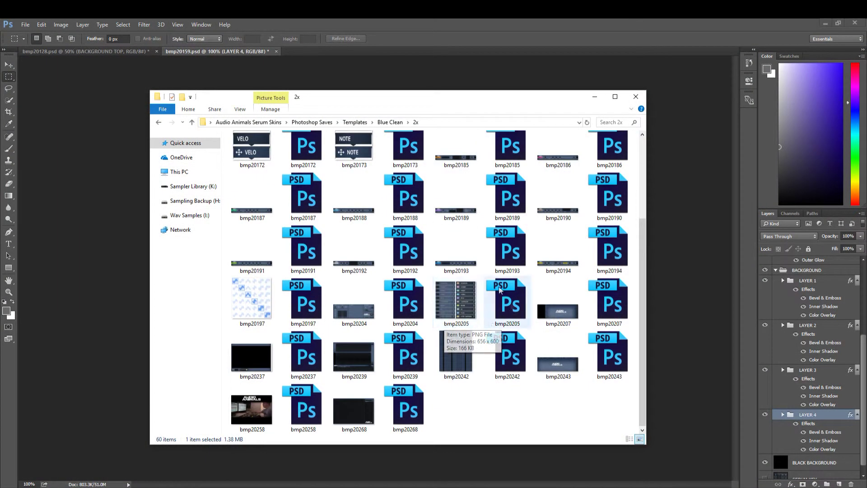
pyautogui.doubleClick(617, 303)
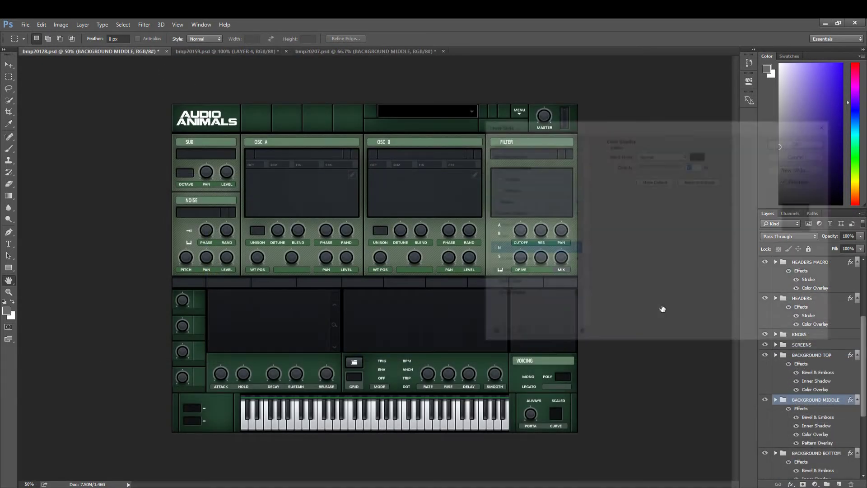
pyautogui.click(699, 155)
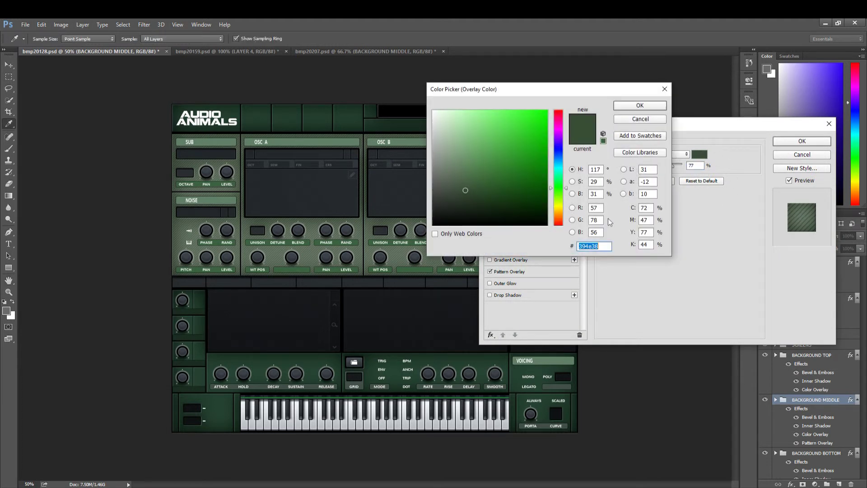
pyautogui.rightClick(591, 246)
pyautogui.click(614, 274)
pyautogui.click(664, 89)
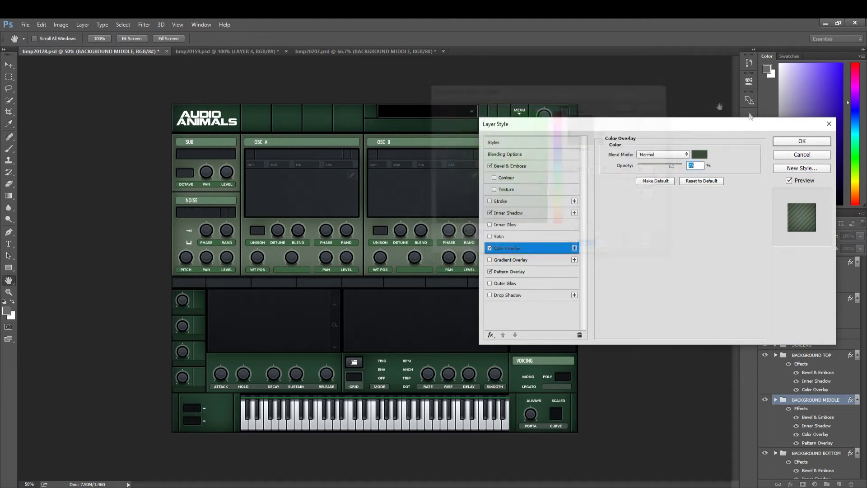
pyautogui.click(802, 155)
# Step: In bmp20207.psd, set the Color Overlay of the Background Middle copy group to the copied hex code 394e38
pyautogui.click(352, 51)
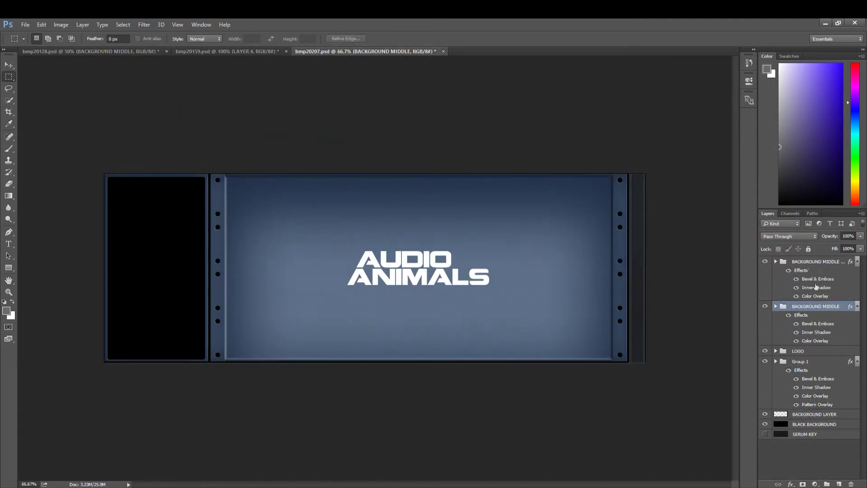
pyautogui.click(801, 263)
pyautogui.doubleClick(812, 296)
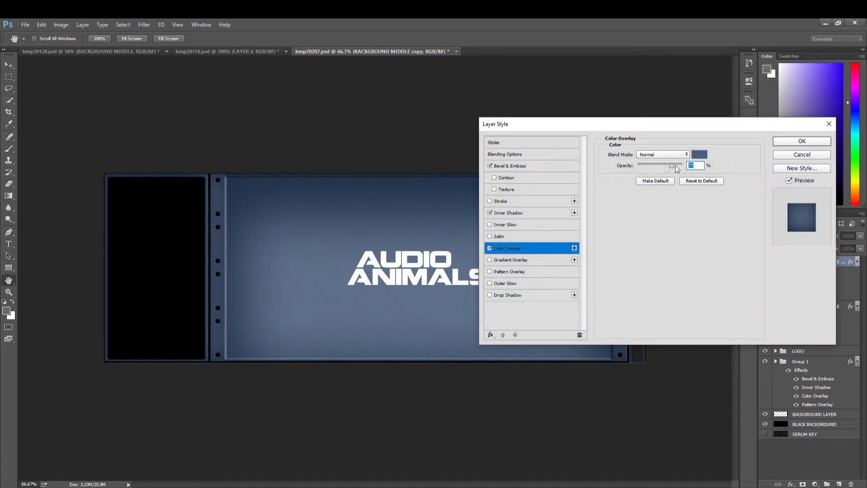
pyautogui.click(698, 155)
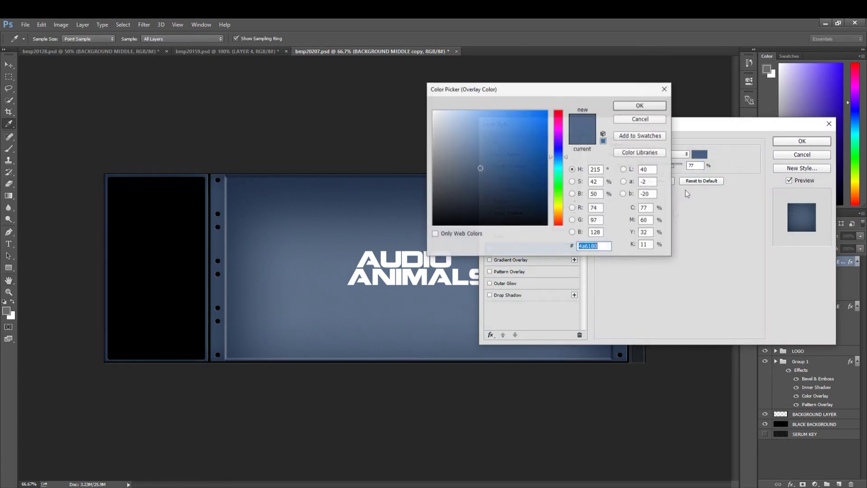
pyautogui.rightClick(594, 246)
pyautogui.click(622, 284)
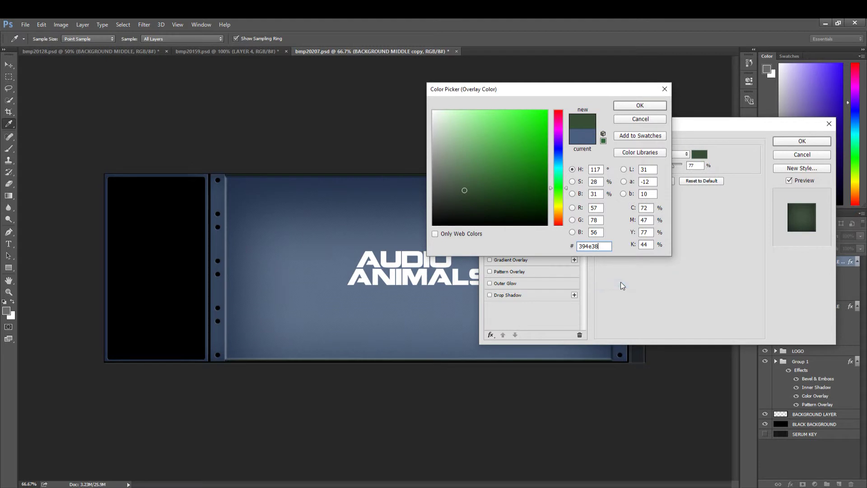
pyautogui.click(641, 105)
pyautogui.click(808, 143)
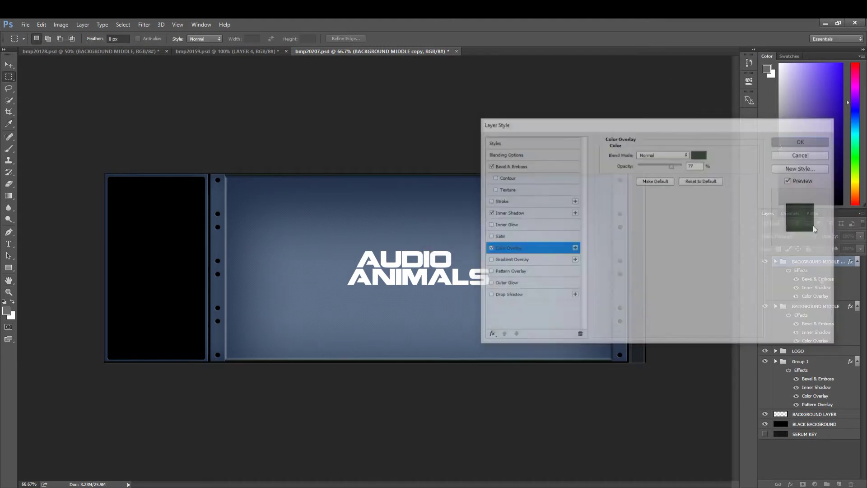
# Step: Set the Background Middle group's Color Overlay to hex 394e38
pyautogui.doubleClick(817, 342)
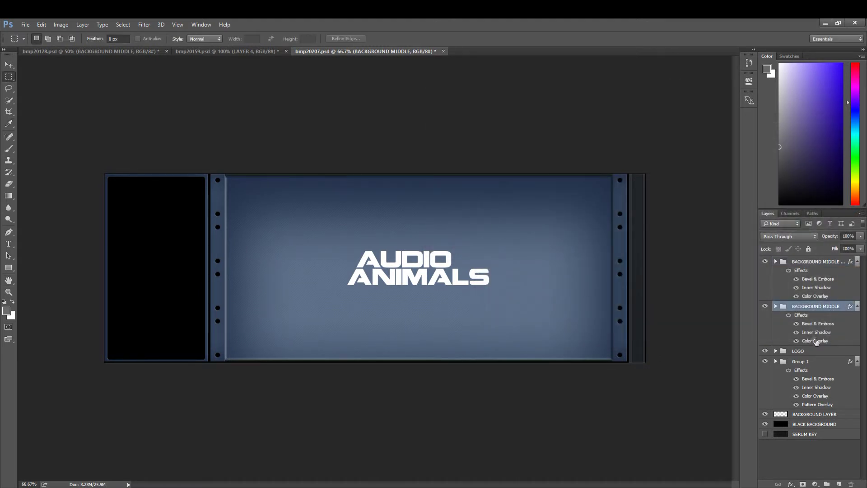
pyautogui.click(701, 159)
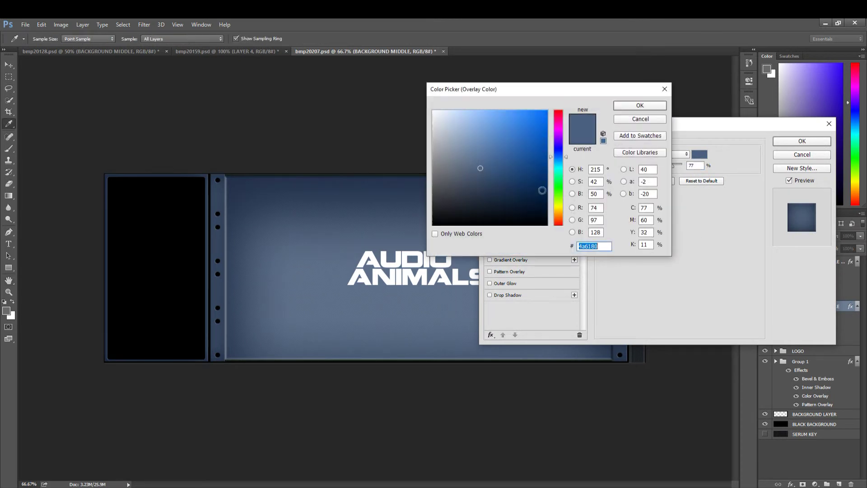
pyautogui.rightClick(588, 247)
pyautogui.click(608, 287)
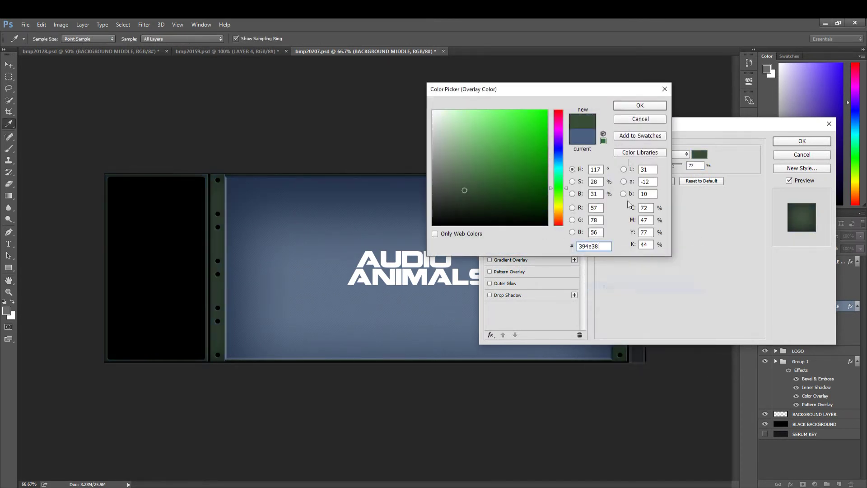
pyautogui.click(639, 105)
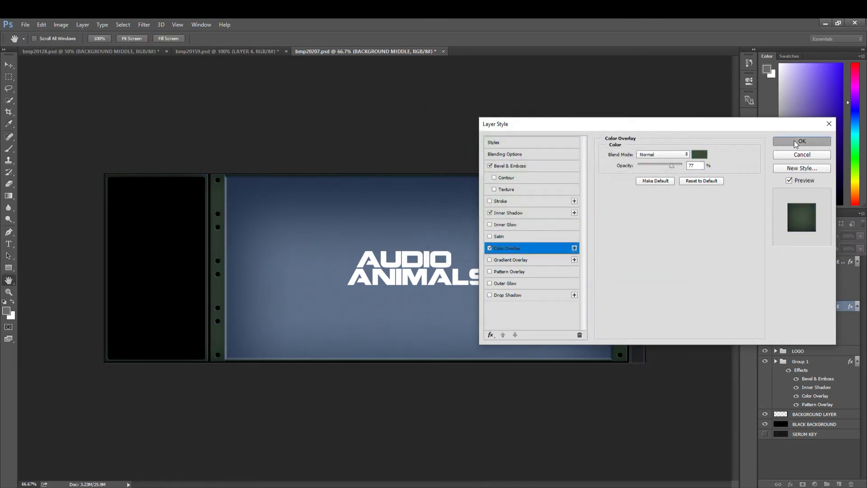
pyautogui.click(802, 141)
# Step: Apply hex color 394e38 to Group 1's Color Overlay
pyautogui.click(804, 361)
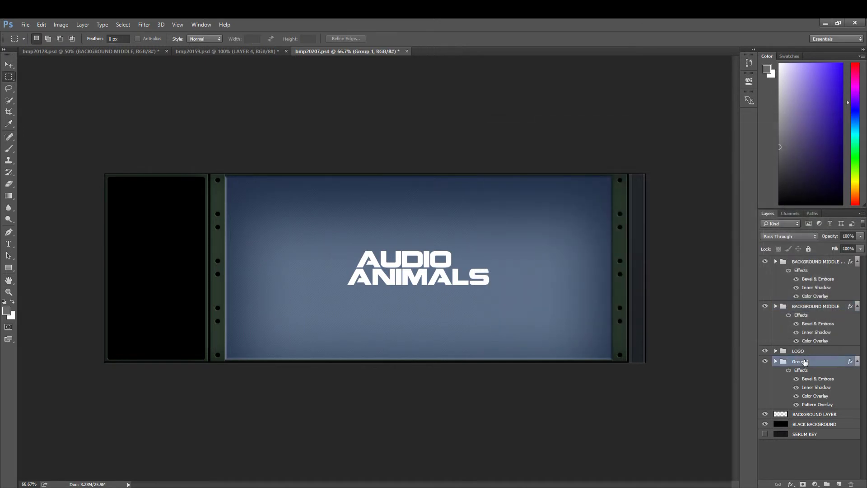
pyautogui.doubleClick(815, 396)
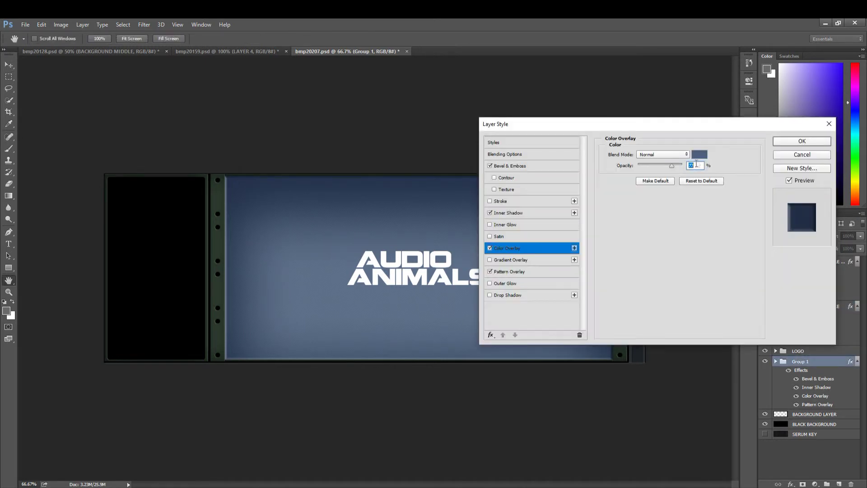
pyautogui.click(700, 155)
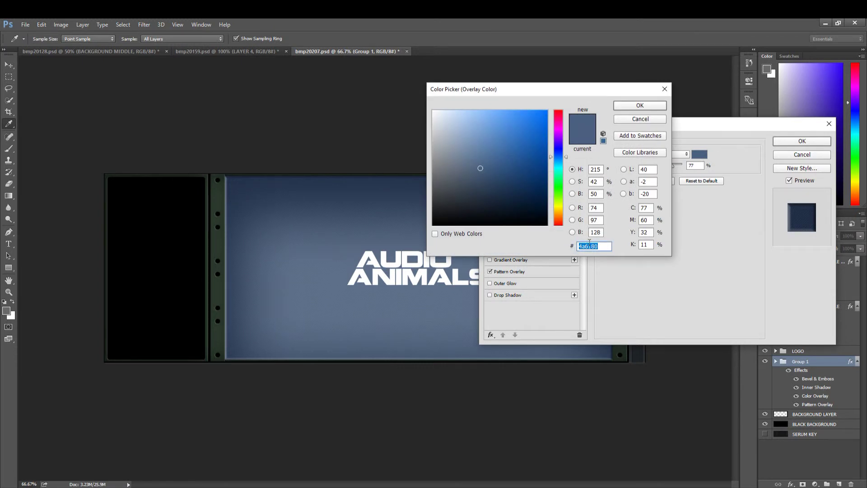
pyautogui.rightClick(592, 257)
pyautogui.click(607, 286)
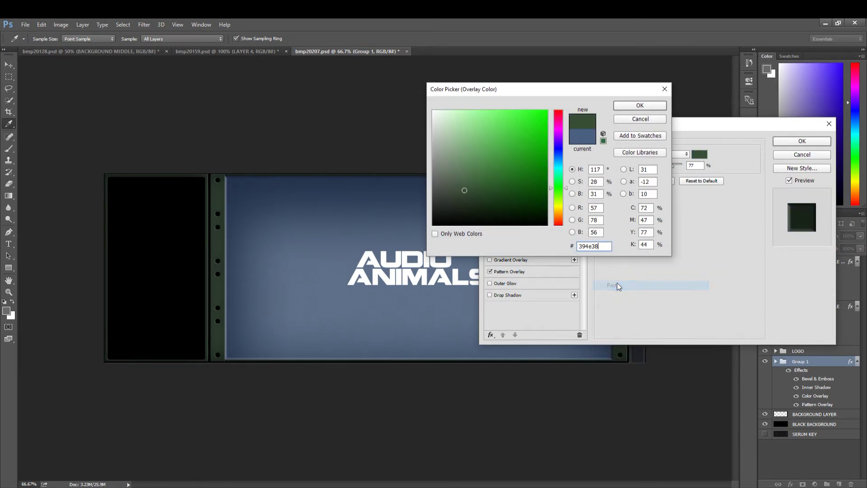
pyautogui.click(632, 106)
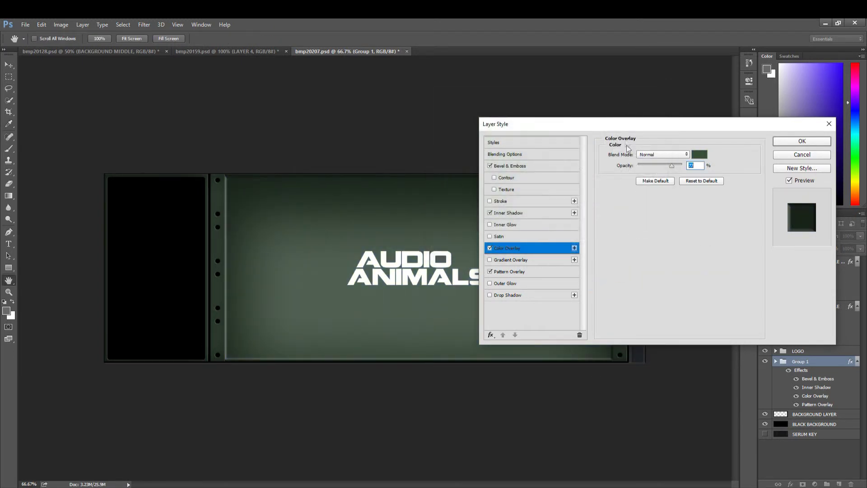
pyautogui.click(787, 141)
# Step: Save bmp20207 in PNG format to the Default skin's 2x folder, replacing the existing file and accepting the PNG options
pyautogui.press('m')
pyautogui.hotkey('alt', 'f')
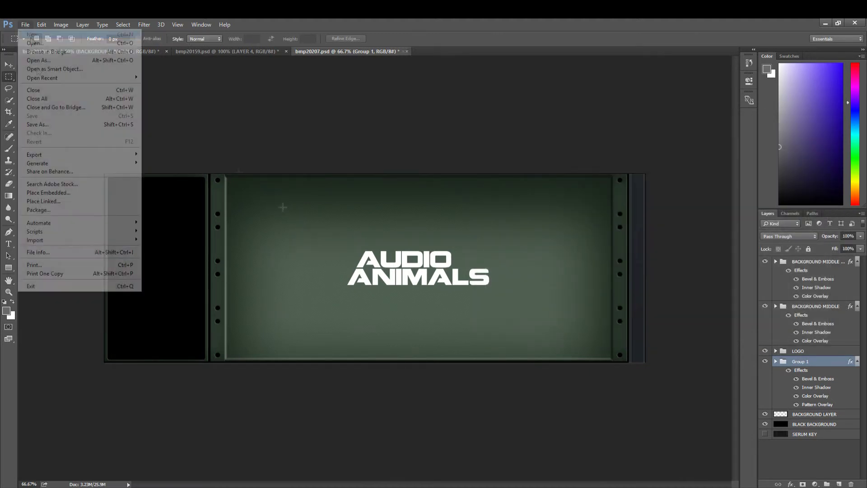
pyautogui.click(54, 125)
pyautogui.click(113, 227)
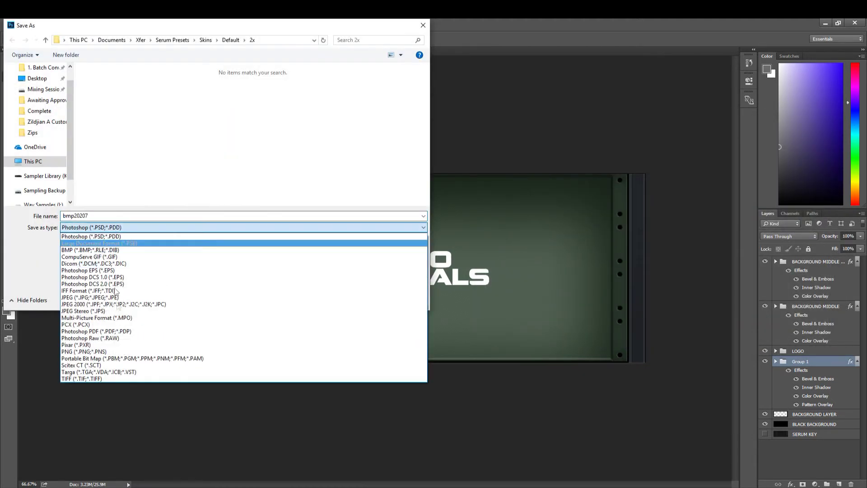
pyautogui.click(106, 351)
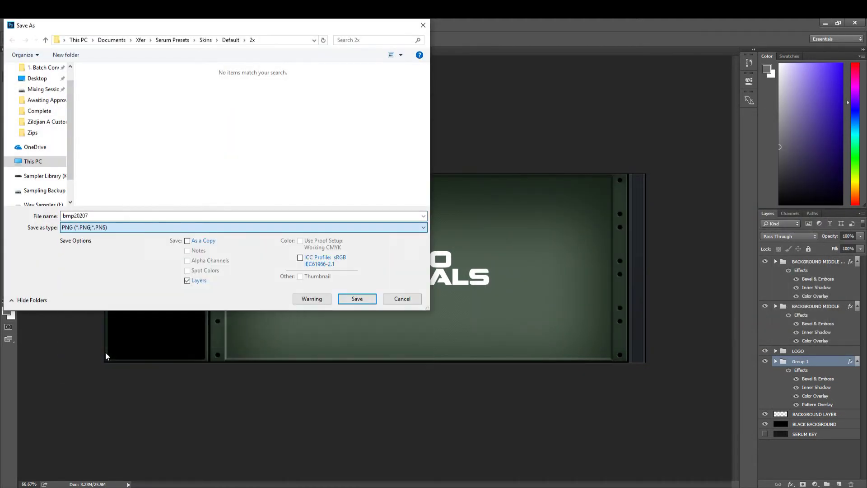
pyautogui.click(357, 299)
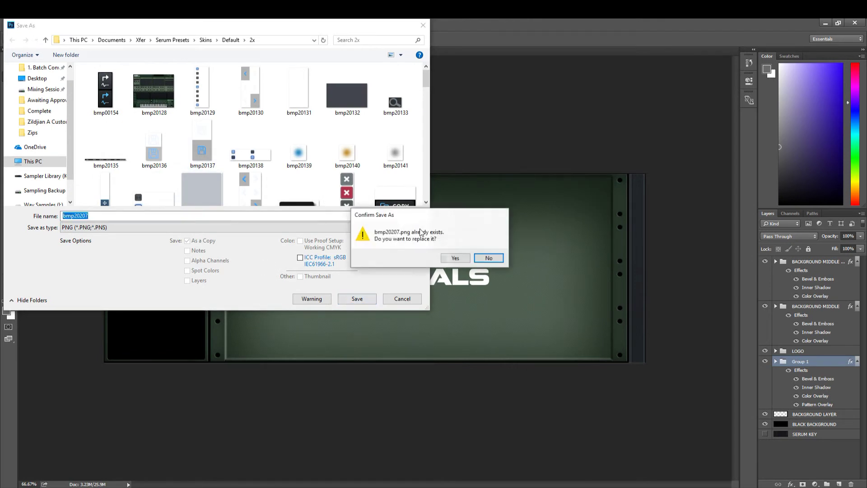
pyautogui.click(455, 257)
pyautogui.click(455, 173)
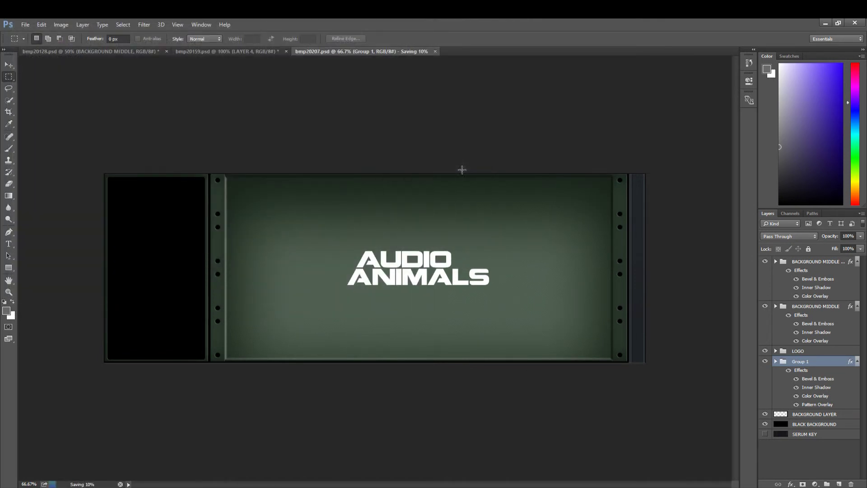
# Step: Switch to Pro Tools, reinsert Serum on the Inst 1 track and enlarge its window to about 114.6% scale
pyautogui.click(826, 22)
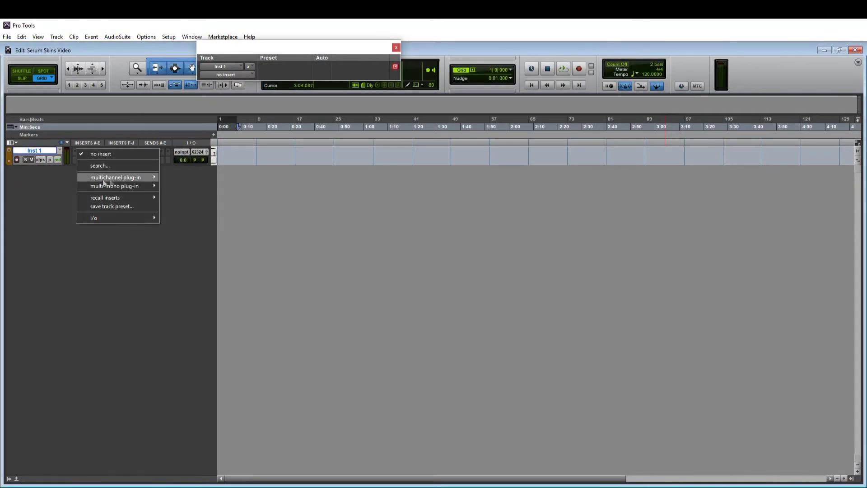
pyautogui.moveTo(149, 177)
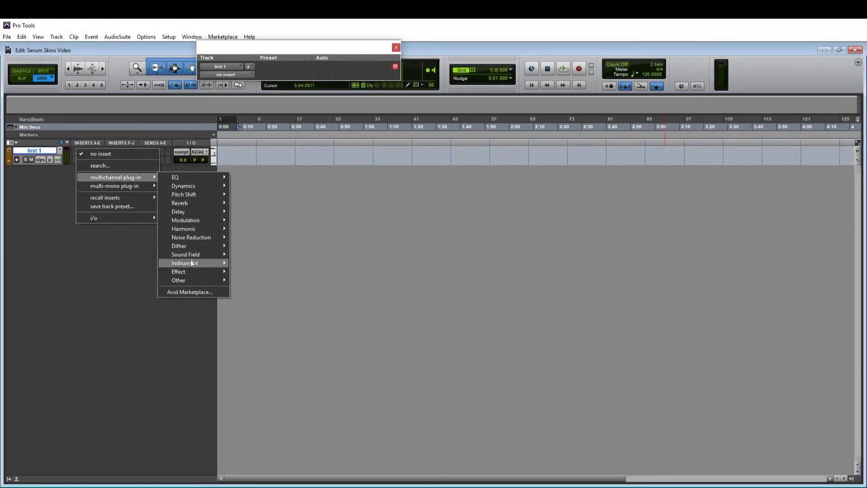
pyautogui.moveTo(191, 263)
pyautogui.click(264, 348)
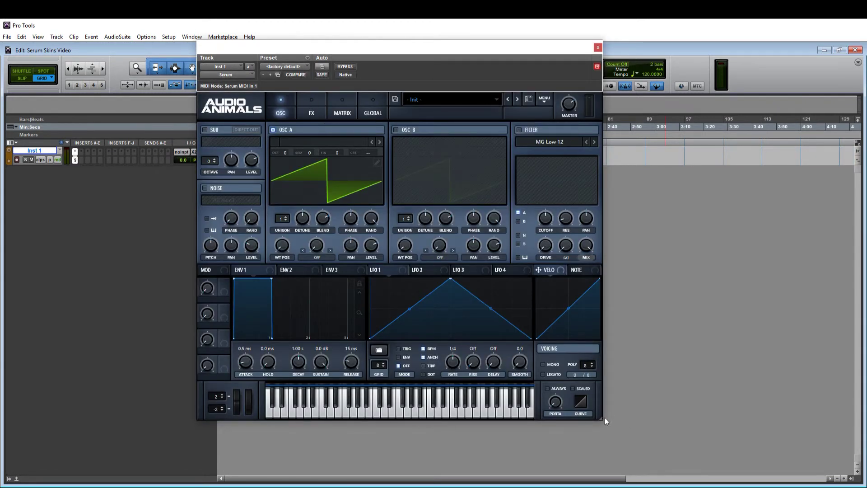
pyautogui.moveTo(605, 417); pyautogui.dragTo(661, 467)
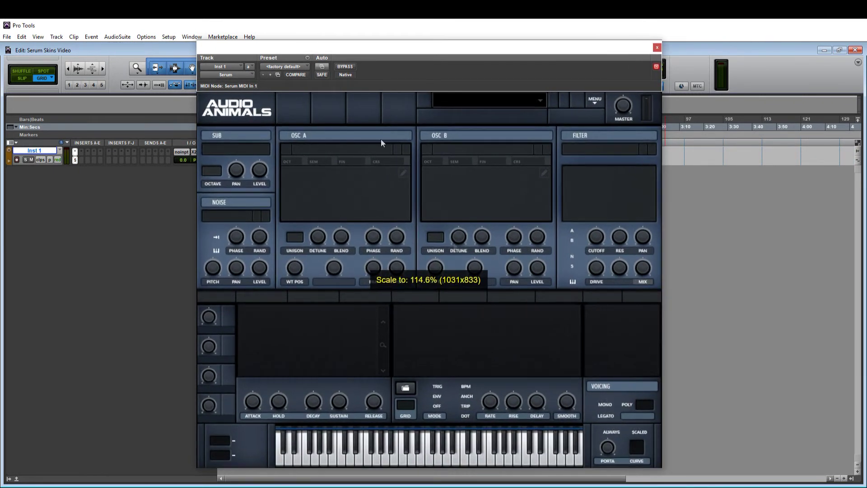
# Step: Check the recolored FX background in Serum by going through the FX, Matrix, Global and OSC pages
pyautogui.click(328, 115)
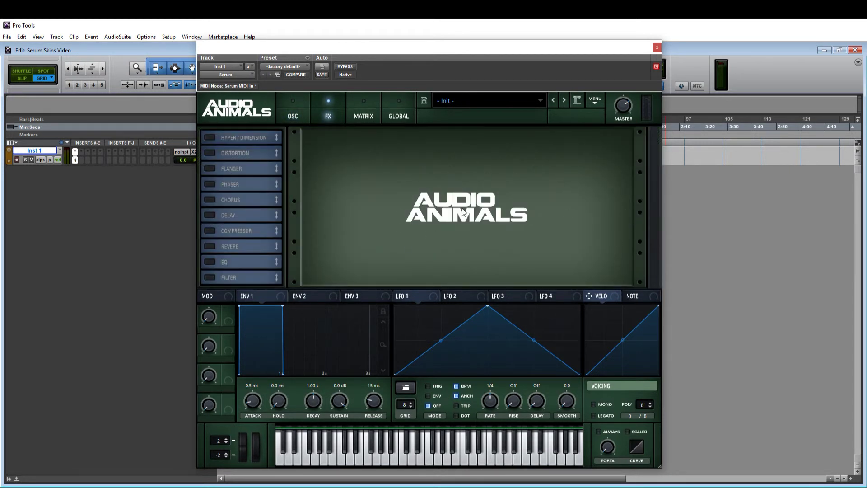
pyautogui.click(363, 117)
pyautogui.click(398, 117)
pyautogui.click(328, 116)
pyautogui.click(291, 117)
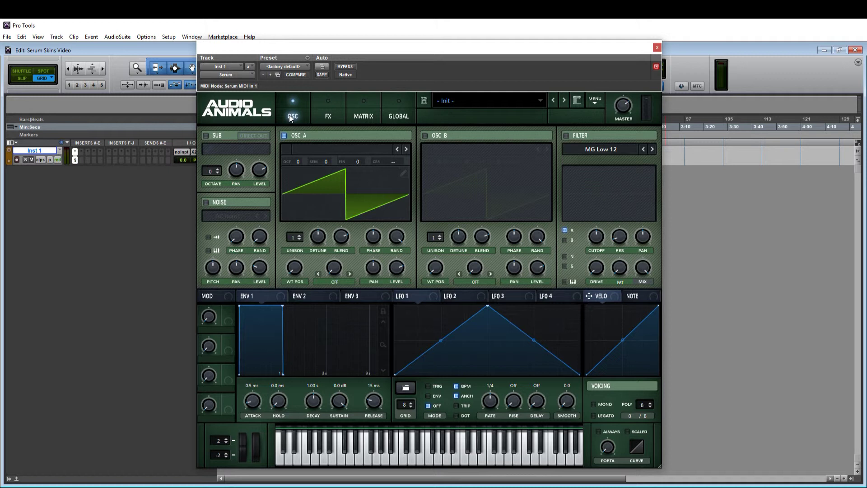
pyautogui.click(328, 119)
pyautogui.click(362, 118)
pyautogui.click(401, 118)
pyautogui.click(293, 119)
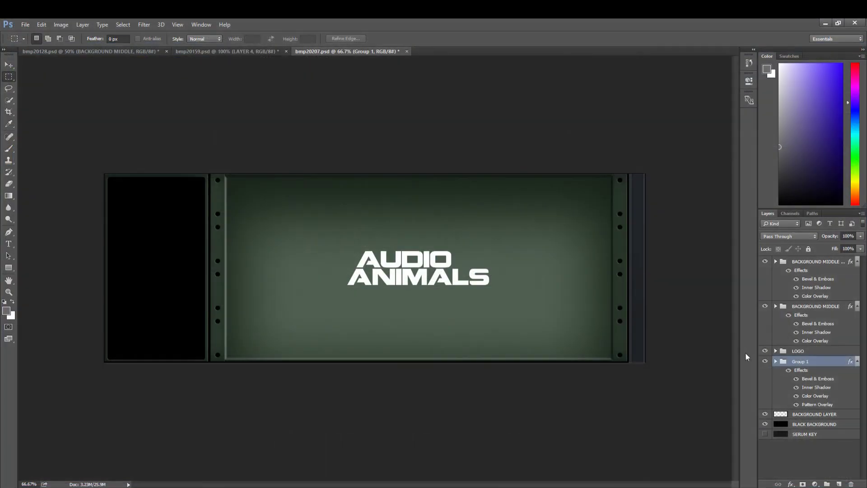
# Step: Switch to Photoshop and toggle the LOGO group's visibility in bmp20207.psd
pyautogui.click(764, 351)
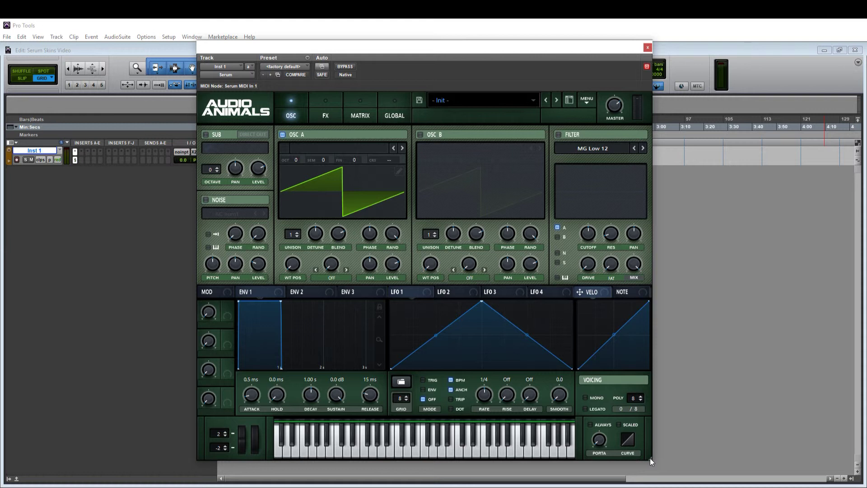
# Step: In Pro Tools, shrink the Serum window and enlarge it again to compare the skin at small and large scales
pyautogui.moveTo(649, 458); pyautogui.dragTo(460, 335)
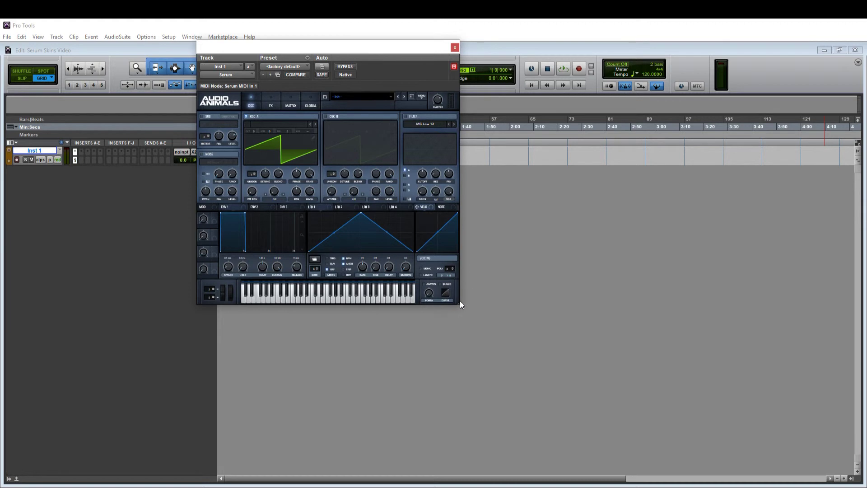
pyautogui.moveTo(460, 300); pyautogui.dragTo(661, 448)
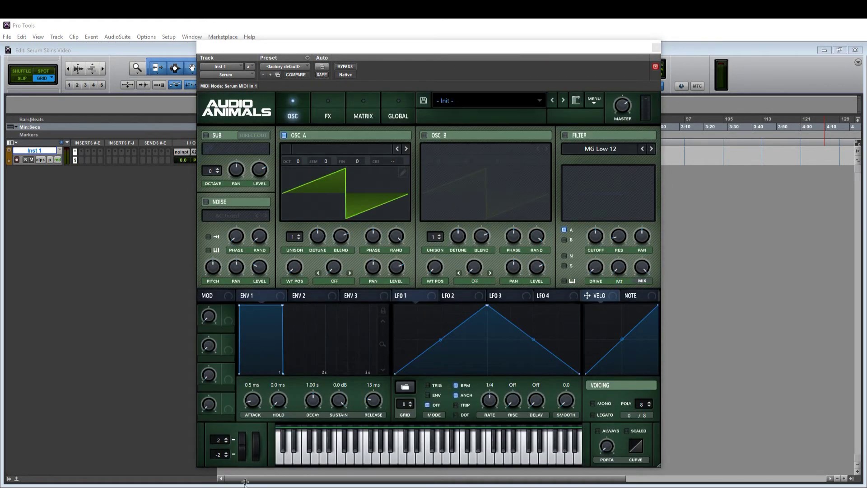
# Step: Examine the contents of the 1x and 2x folders inside Serum's Default skin folder in File Explorer
pyautogui.click(168, 433)
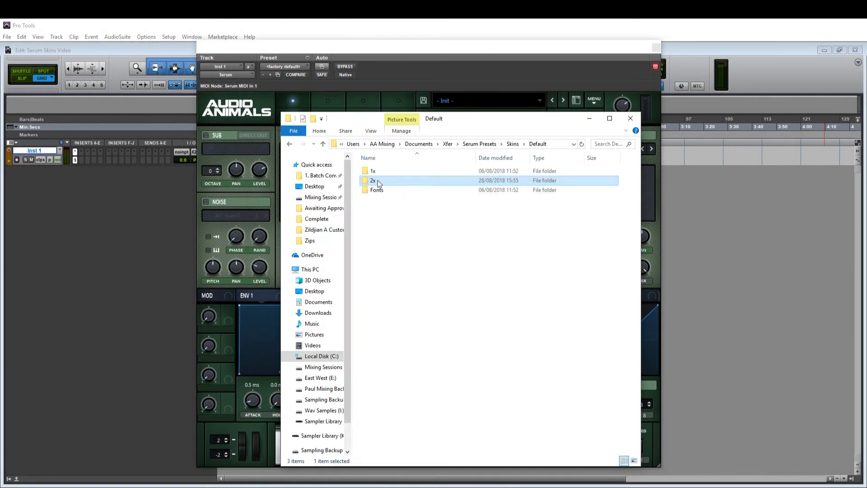
pyautogui.doubleClick(376, 173)
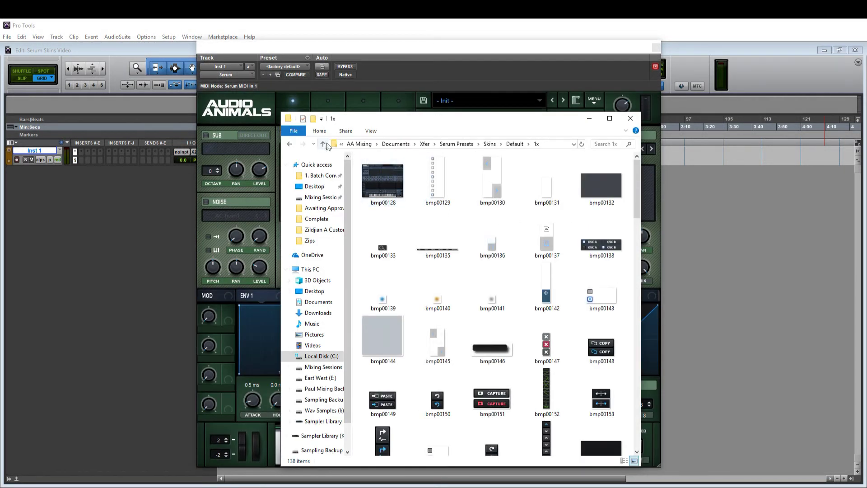
pyautogui.click(323, 143)
pyautogui.doubleClick(380, 182)
pyautogui.press('BackSpace')
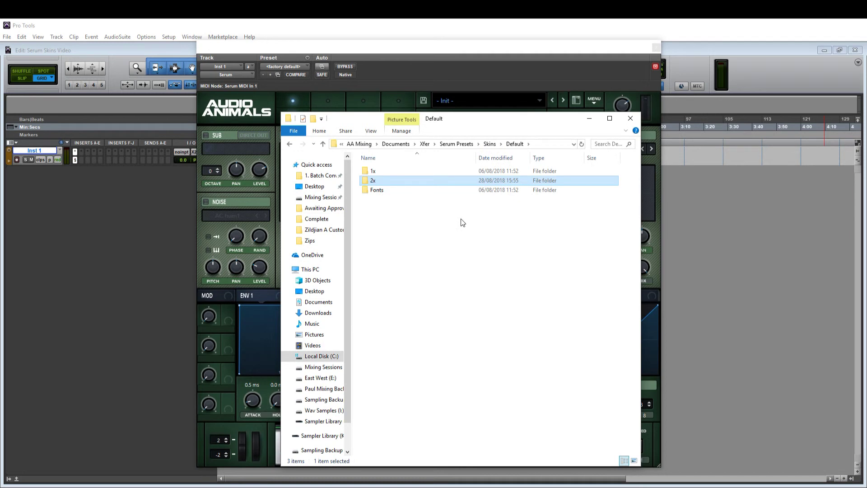
pyautogui.click(467, 286)
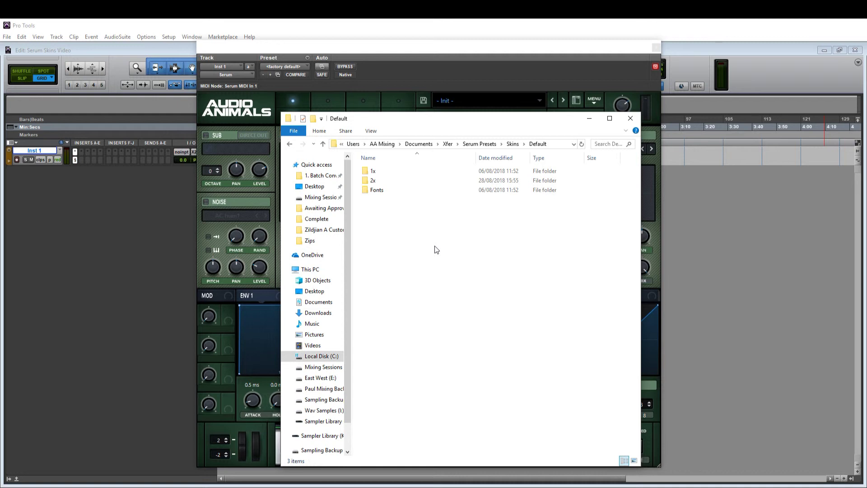
# Step: Switch back to bmp20207.psd in Photoshop
pyautogui.moveTo(454, 483)
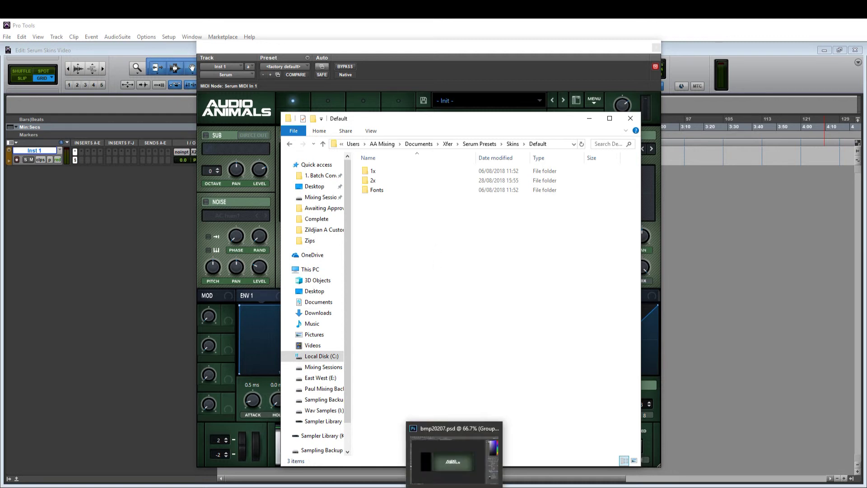
pyautogui.click(455, 455)
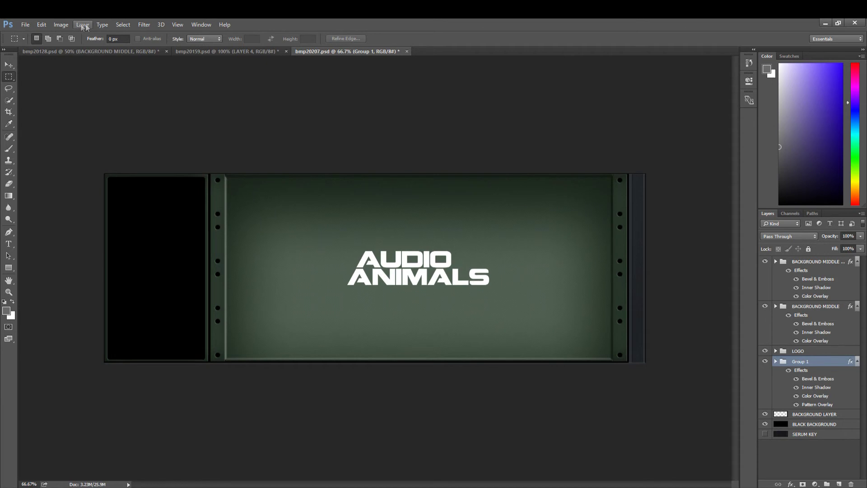
# Step: Resize the bmp20207.psd image to 50 percent of its width and height
pyautogui.click(62, 25)
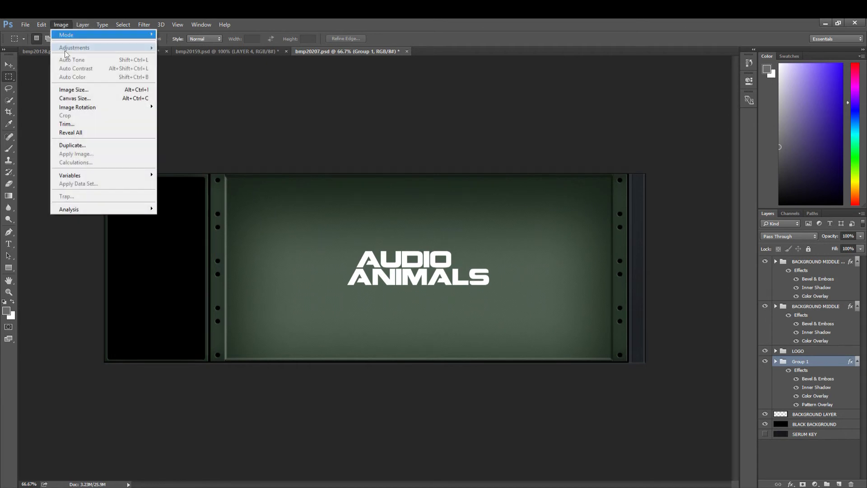
pyautogui.click(75, 89)
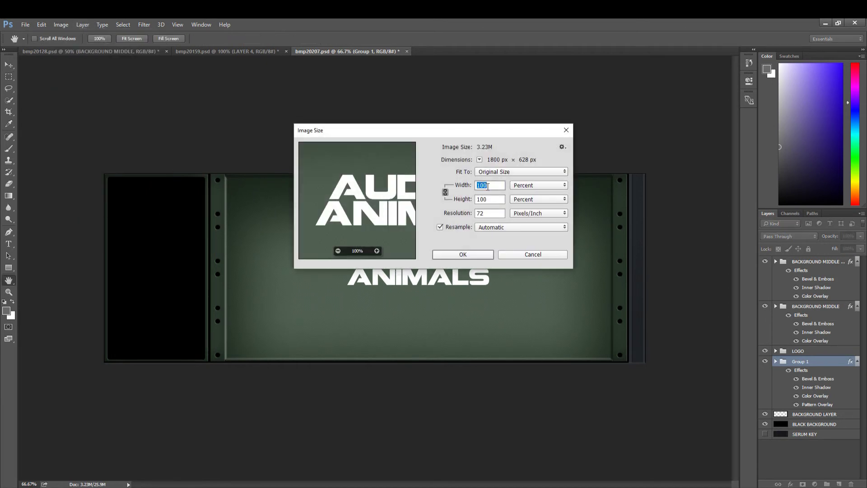
pyautogui.write('50')
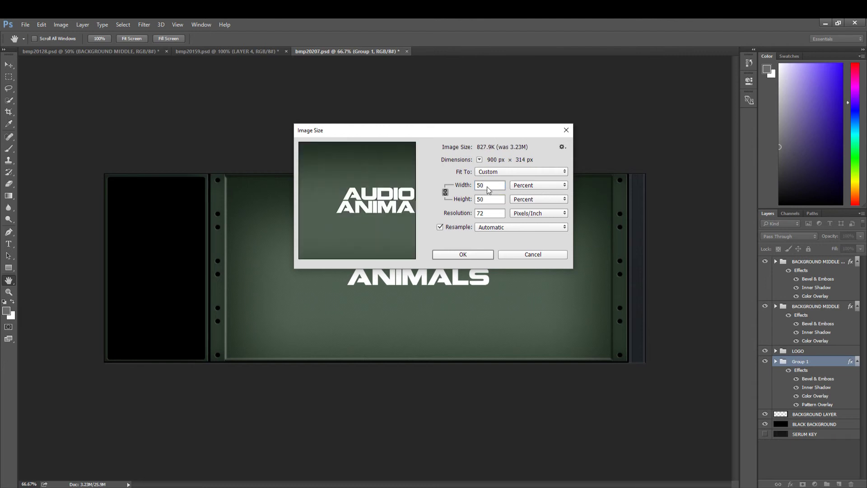
pyautogui.press('Return')
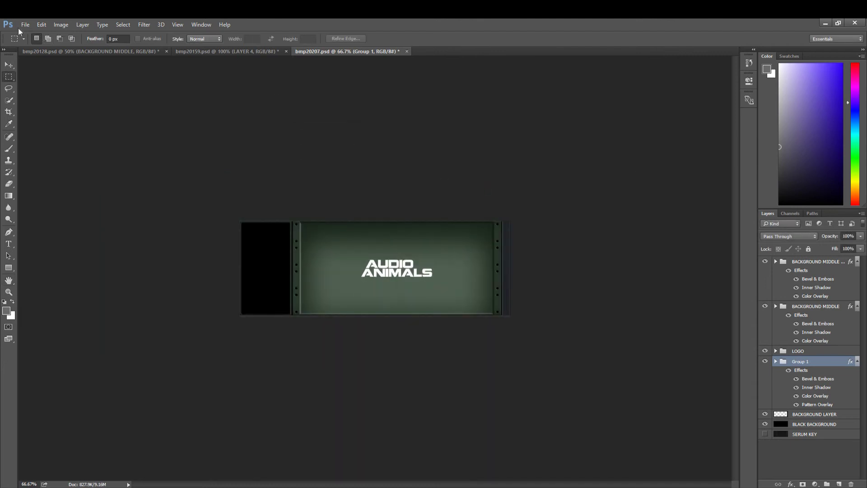
# Step: Save the image as a PNG named bmp00207 in Serum's Default 1x skin folder, replacing the existing file and keeping smallest compression without interlacing
pyautogui.click(25, 24)
pyautogui.click(54, 124)
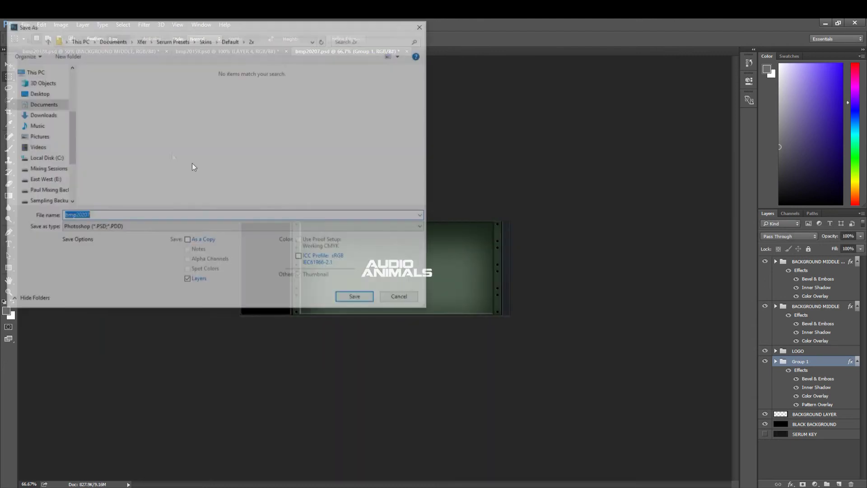
pyautogui.click(47, 40)
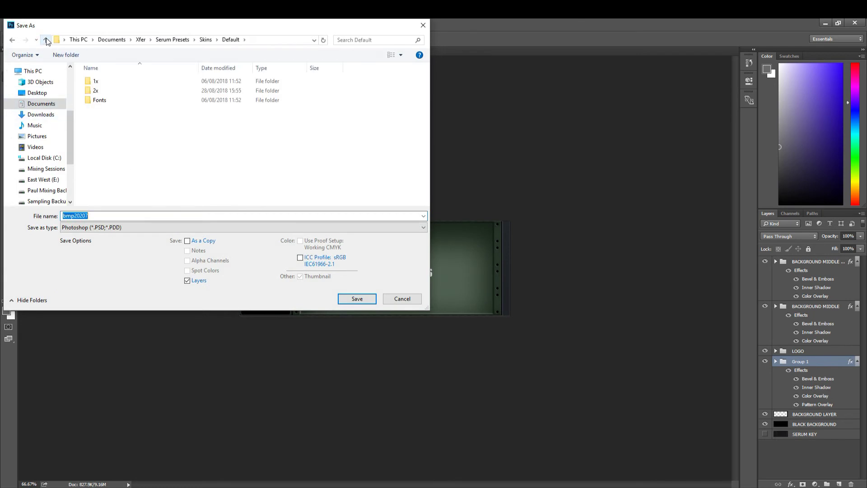
pyautogui.doubleClick(98, 82)
pyautogui.click(77, 215)
pyautogui.click(78, 216)
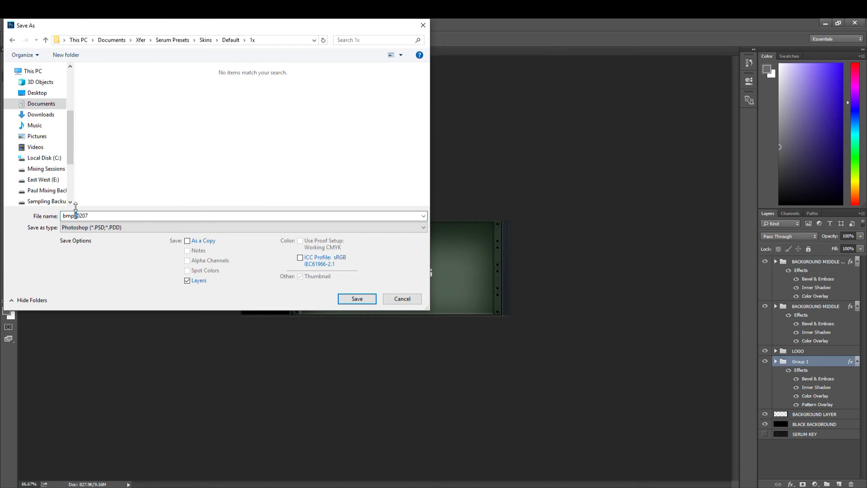
pyautogui.write('0')
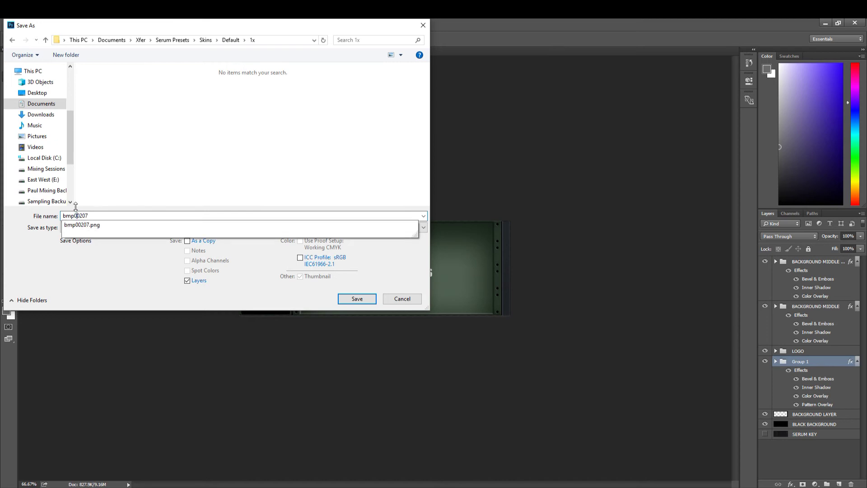
pyautogui.click(100, 228)
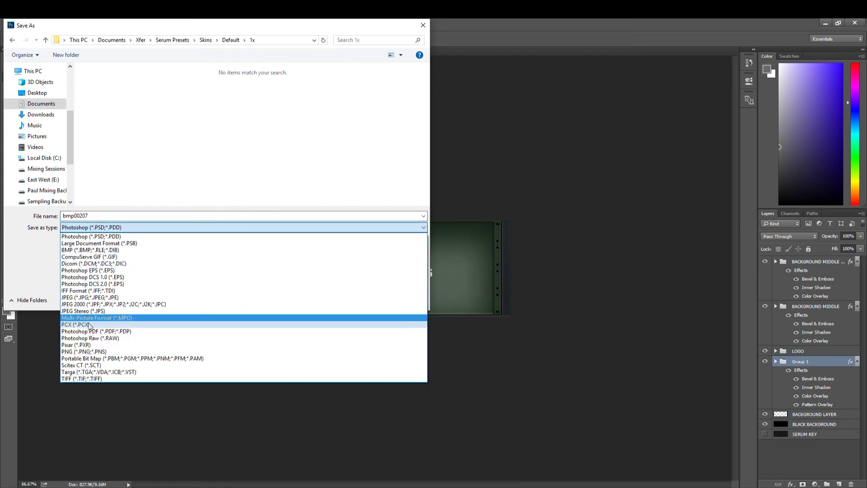
pyautogui.click(93, 351)
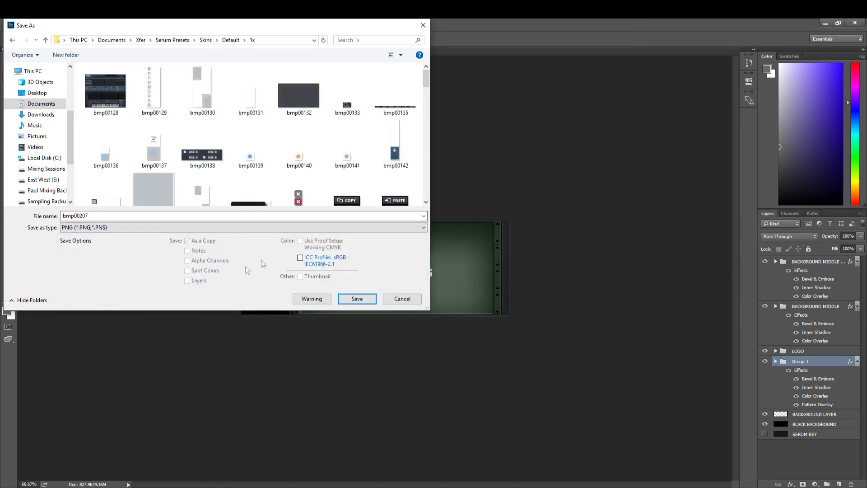
pyautogui.click(358, 298)
pyautogui.click(455, 258)
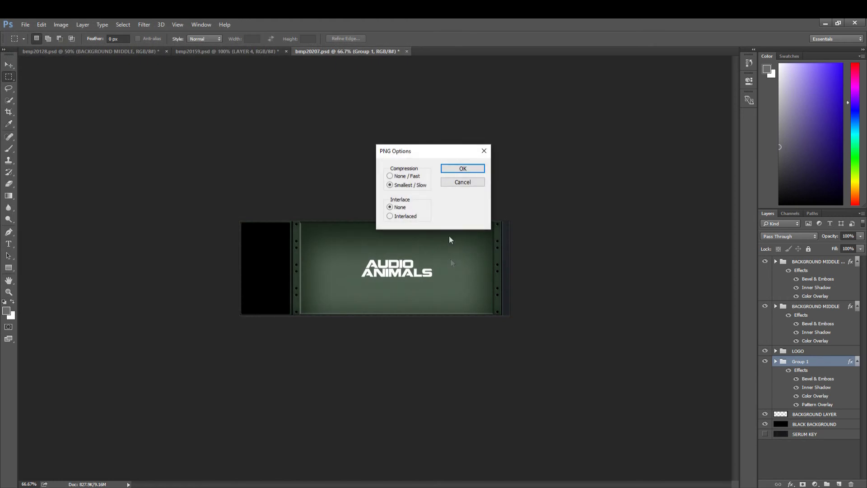
pyautogui.click(454, 168)
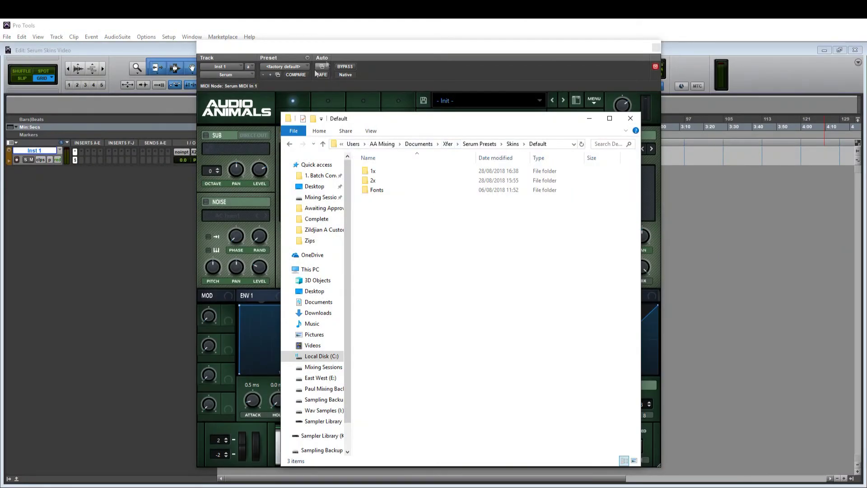
# Step: In Pro Tools, reload Serum (stereo) on the Inst 1 track and check the skin on its FX page, returning to the OSC page
pyautogui.click(340, 52)
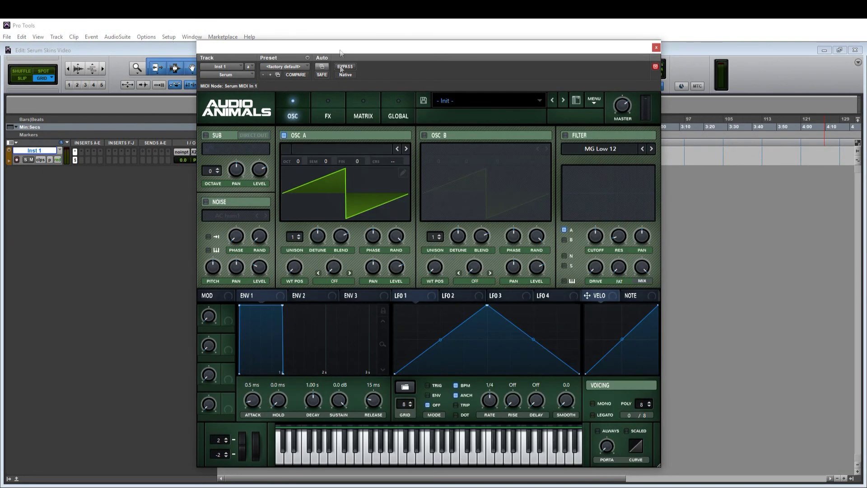
pyautogui.click(91, 153)
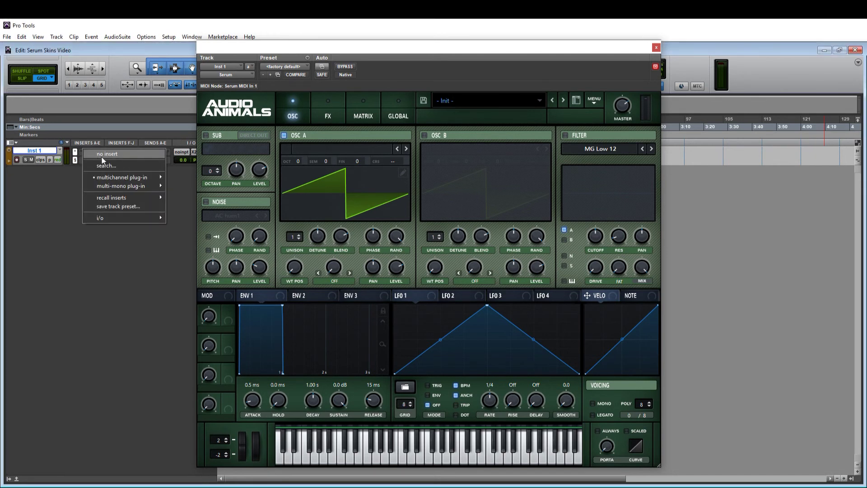
pyautogui.click(89, 154)
pyautogui.click(74, 150)
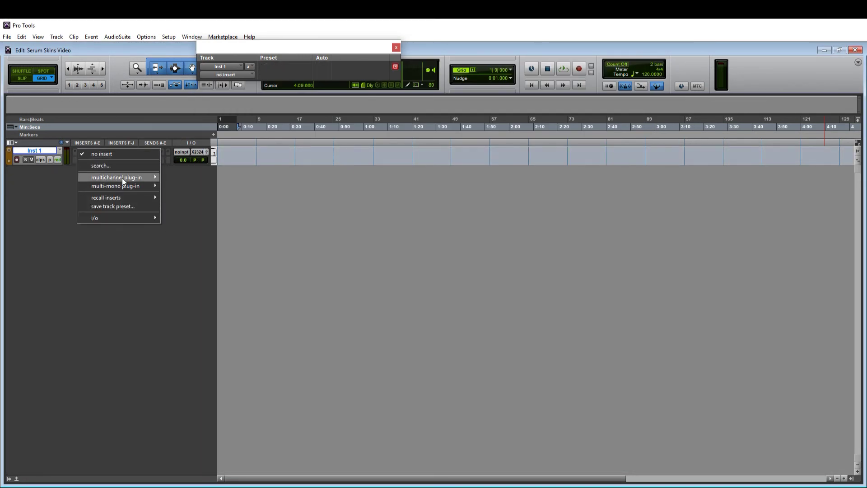
pyautogui.moveTo(122, 177)
pyautogui.moveTo(204, 261)
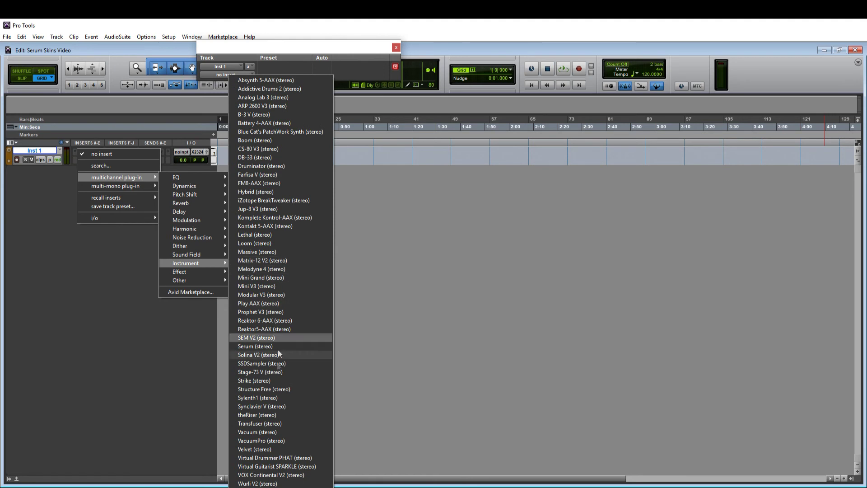
pyautogui.click(274, 347)
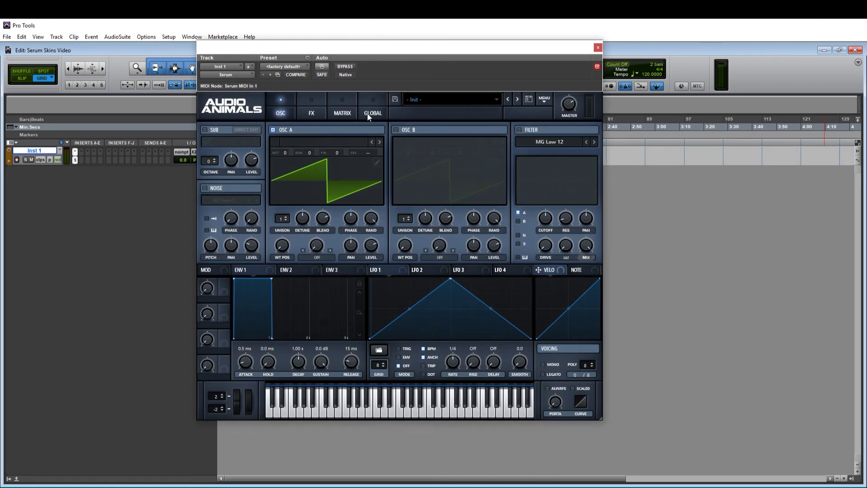
pyautogui.click(310, 114)
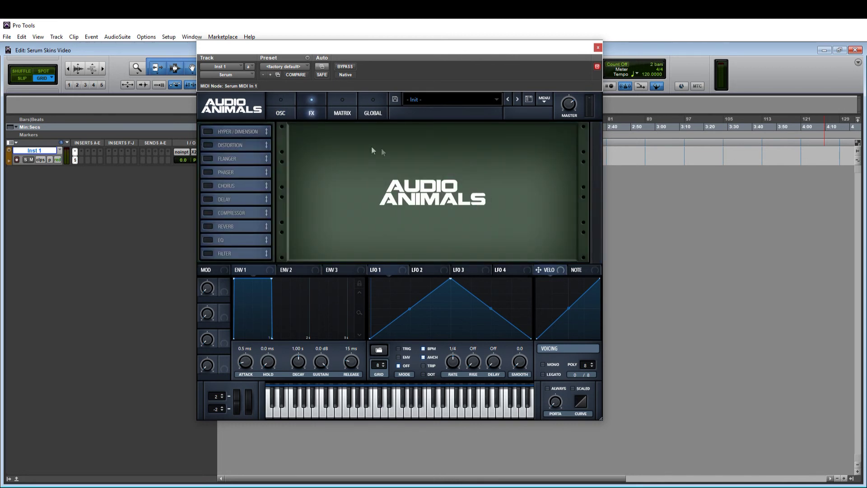
pyautogui.click(282, 112)
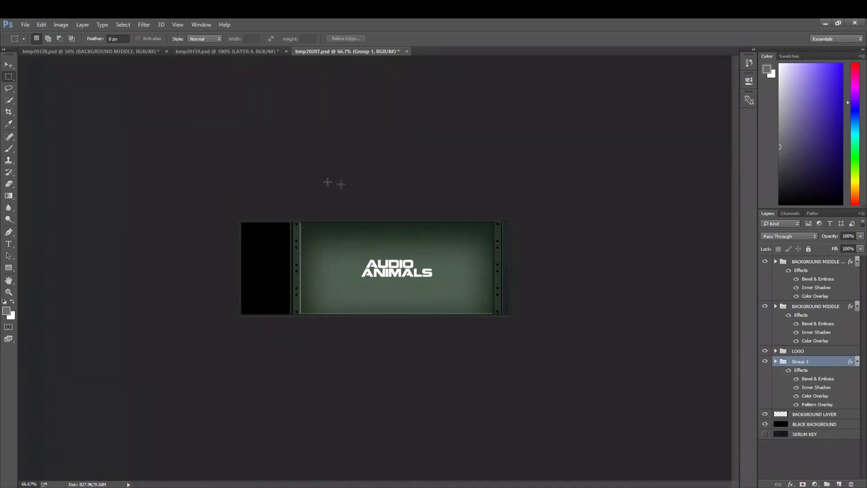
# Step: Switch back to Photoshop and scale the already reduced bmp20207.psd image by another 50 percent
pyautogui.click(61, 24)
pyautogui.click(79, 89)
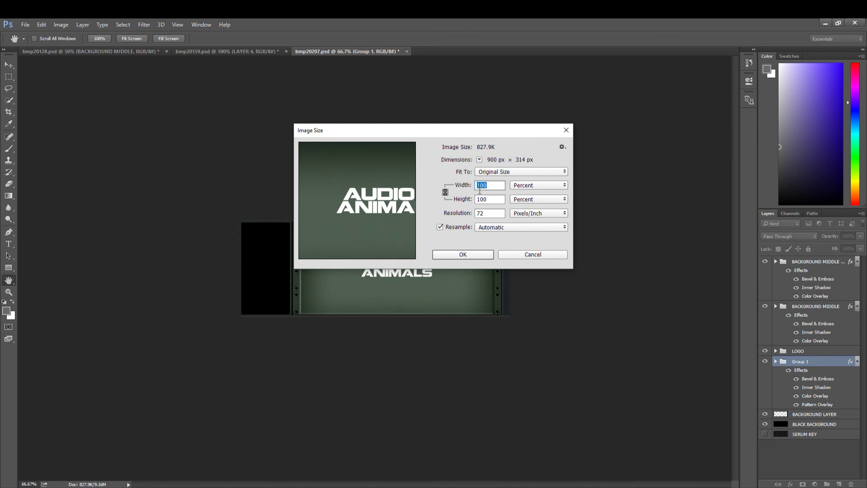
pyautogui.write('50')
pyautogui.press('Return')
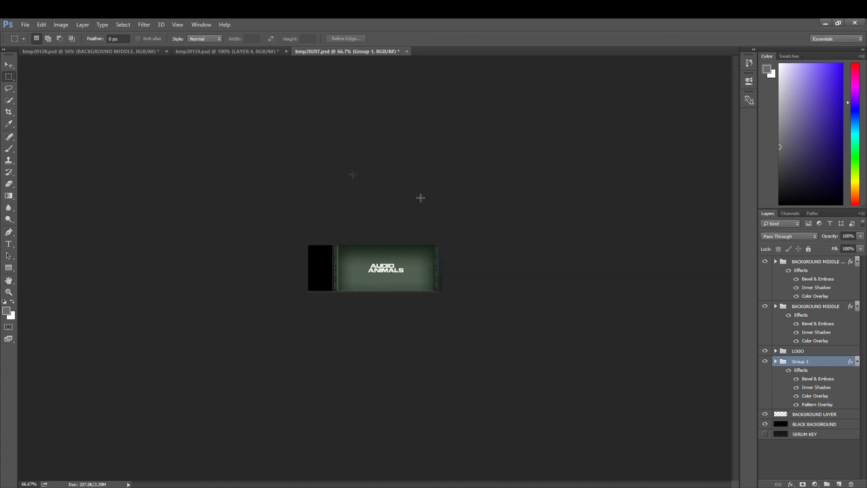